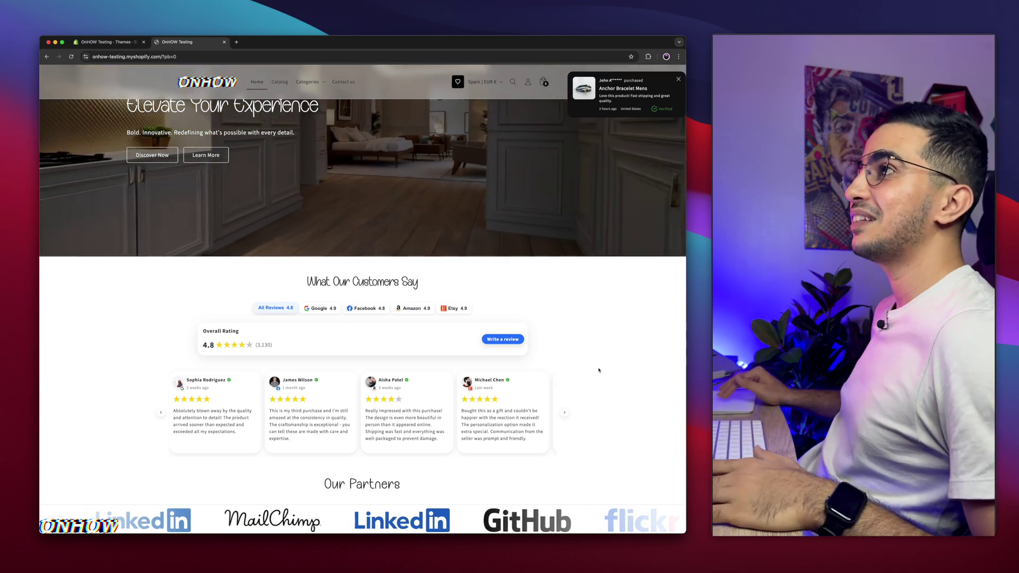
Zoom in on the storefront and highlight the cart reminder message text.
{"action": "scroll", "coordinate": [599, 369], "scroll_direction": "down", "scroll_amount": 2}
{"action": "scroll", "coordinate": [598, 369], "scroll_direction": "up", "scroll_amount": 3}
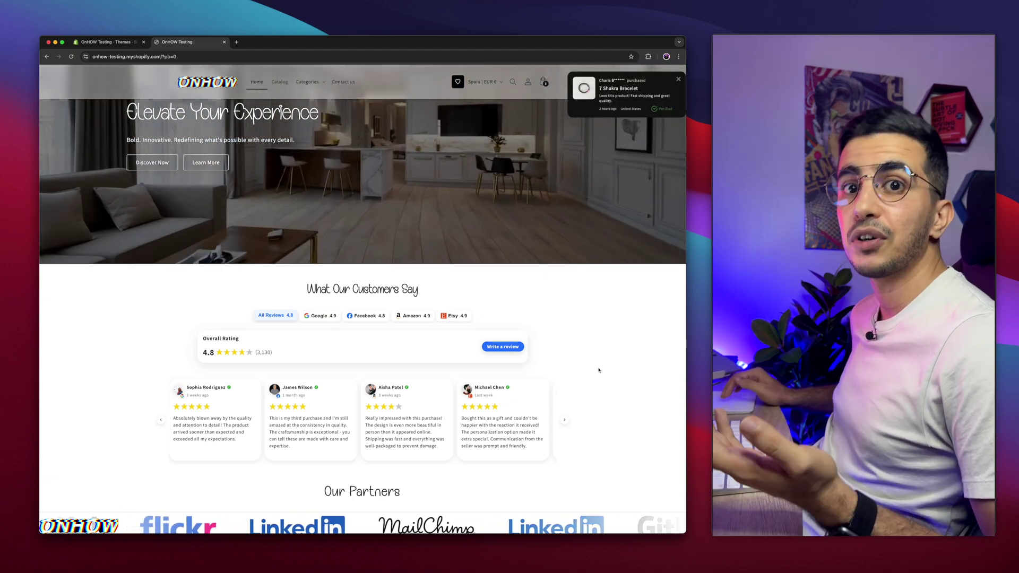
{"action": "scroll", "coordinate": [599, 370], "scroll_direction": "down", "scroll_amount": 3}
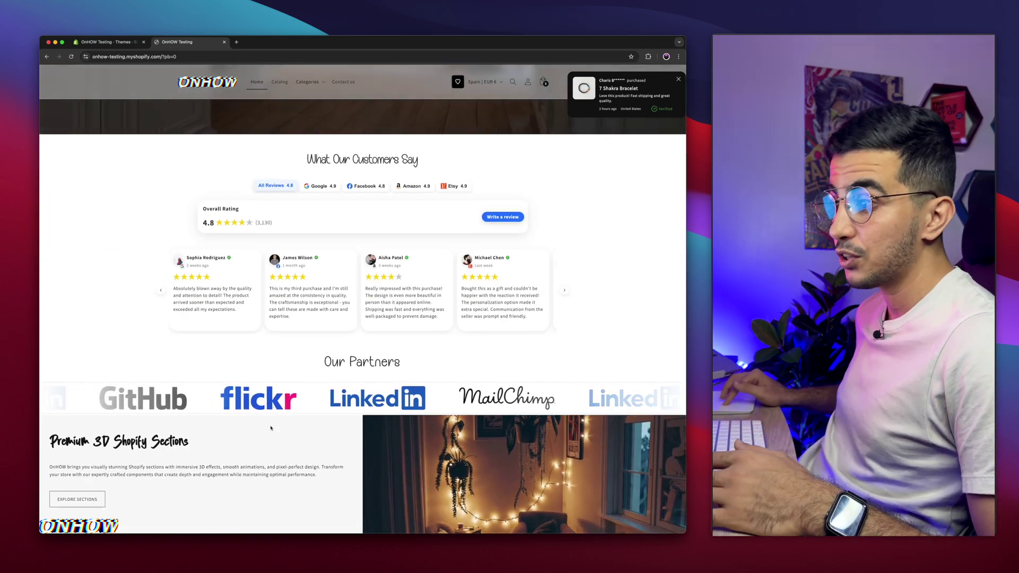
{"action": "scroll", "coordinate": [237, 419], "scroll_direction": "down", "scroll_amount": 1}
{"action": "scroll", "coordinate": [237, 419], "scroll_direction": "down", "scroll_amount": 5}
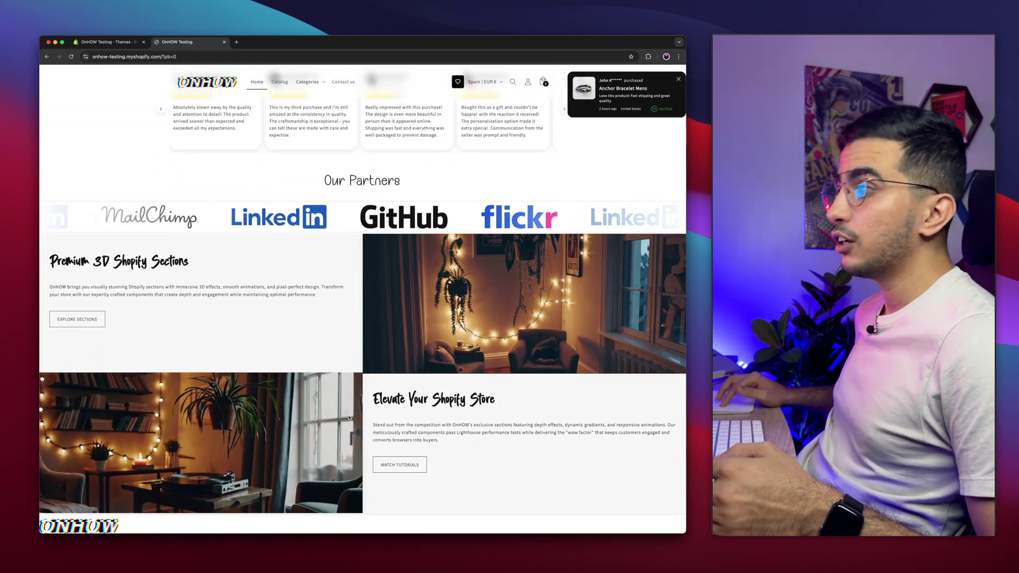
{"action": "key", "text": "super+plus"}
{"action": "key", "text": "super+plus"}
{"action": "key", "text": "super+plus"}
{"action": "key", "text": "super+plus"}
{"action": "key", "text": "super+plus"}
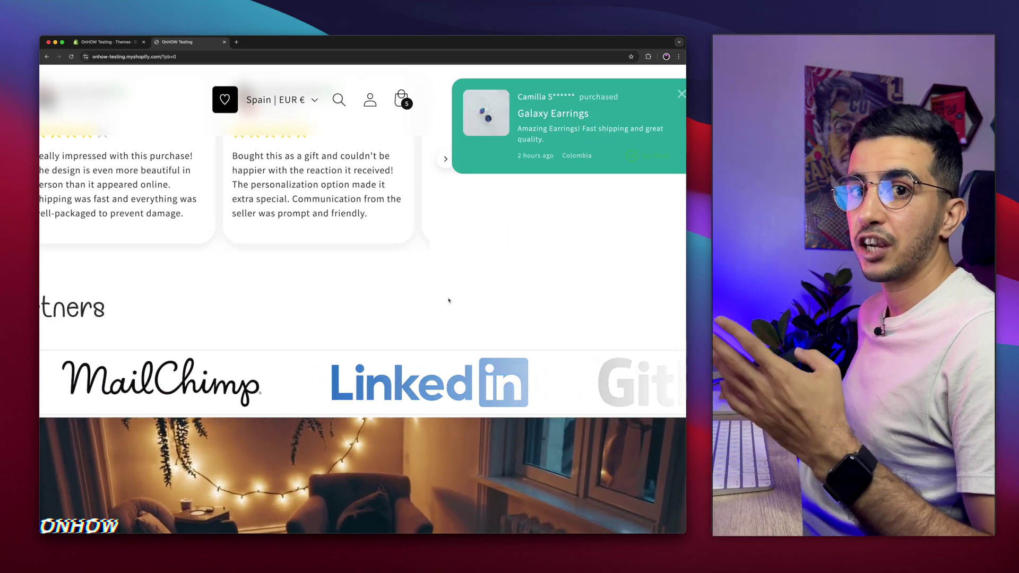
{"action": "scroll", "coordinate": [449, 299], "scroll_direction": "down", "scroll_amount": 5}
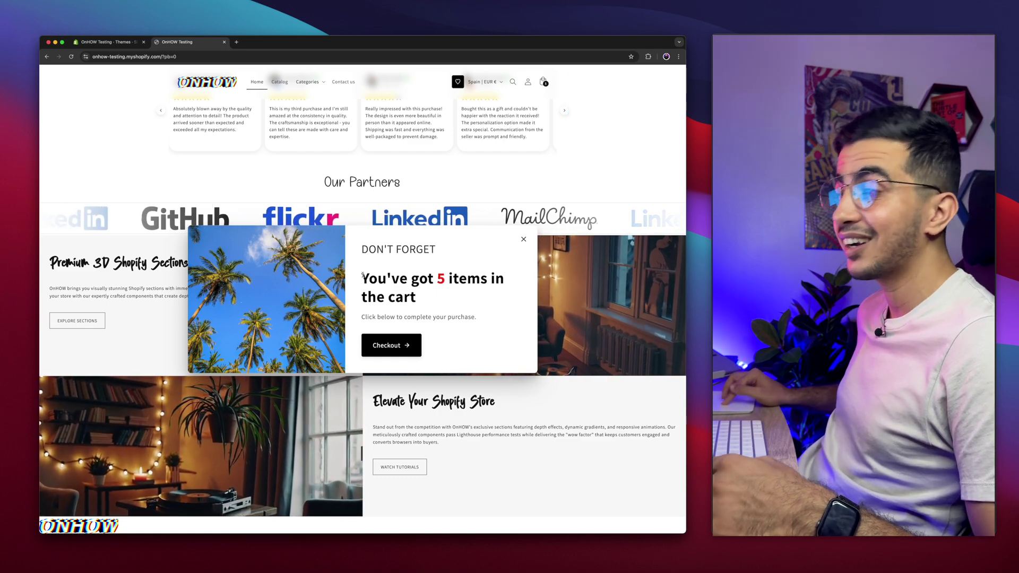
{"action": "left_click_drag", "start_coordinate": [363, 274], "coordinate": [433, 314]}
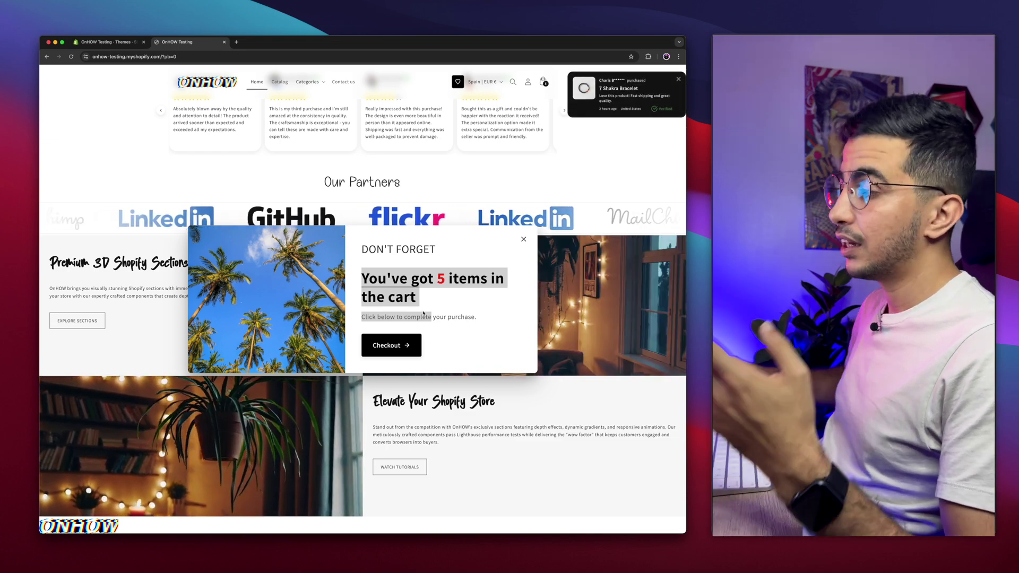
Dismiss the 'Don't forget' cart reminder popup and look over the storefront page.
{"action": "left_click", "coordinate": [525, 240]}
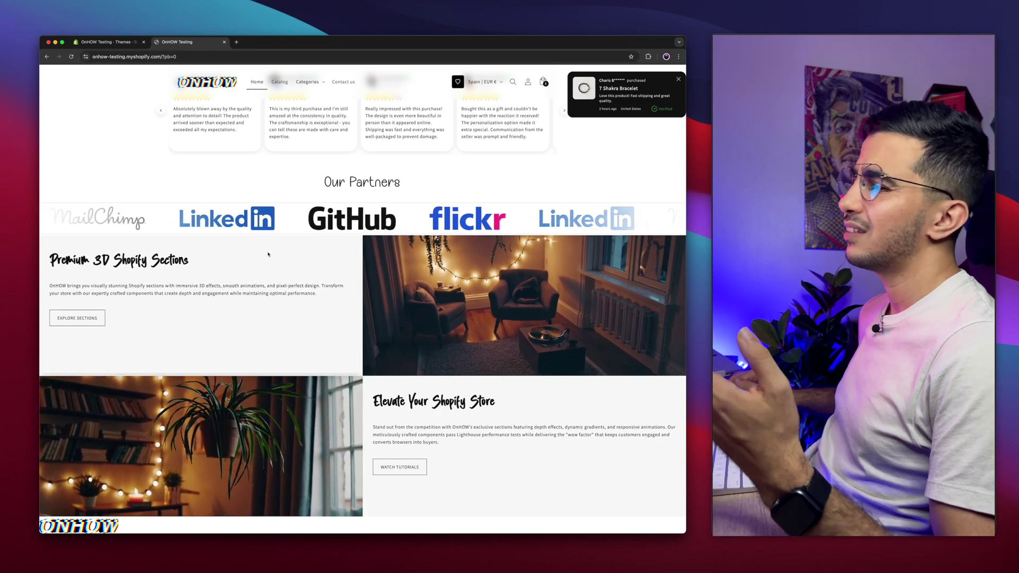
{"action": "scroll", "coordinate": [270, 254], "scroll_direction": "down", "scroll_amount": 8}
{"action": "scroll", "coordinate": [267, 254], "scroll_direction": "up", "scroll_amount": 5}
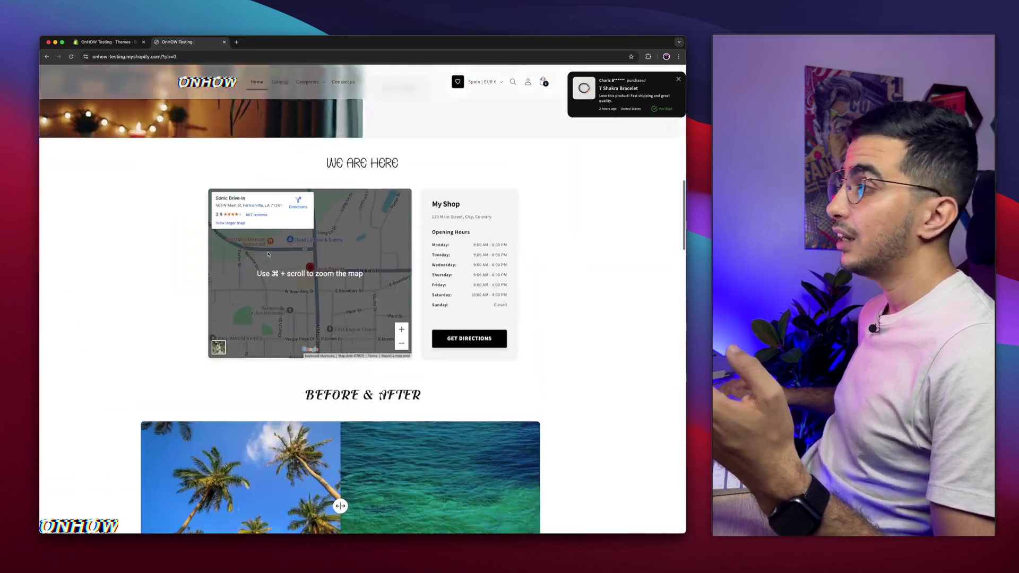
{"action": "scroll", "coordinate": [268, 255], "scroll_direction": "down", "scroll_amount": 15}
{"action": "scroll", "coordinate": [267, 252], "scroll_direction": "up", "scroll_amount": 8}
{"action": "scroll", "coordinate": [267, 252], "scroll_direction": "up", "scroll_amount": 15}
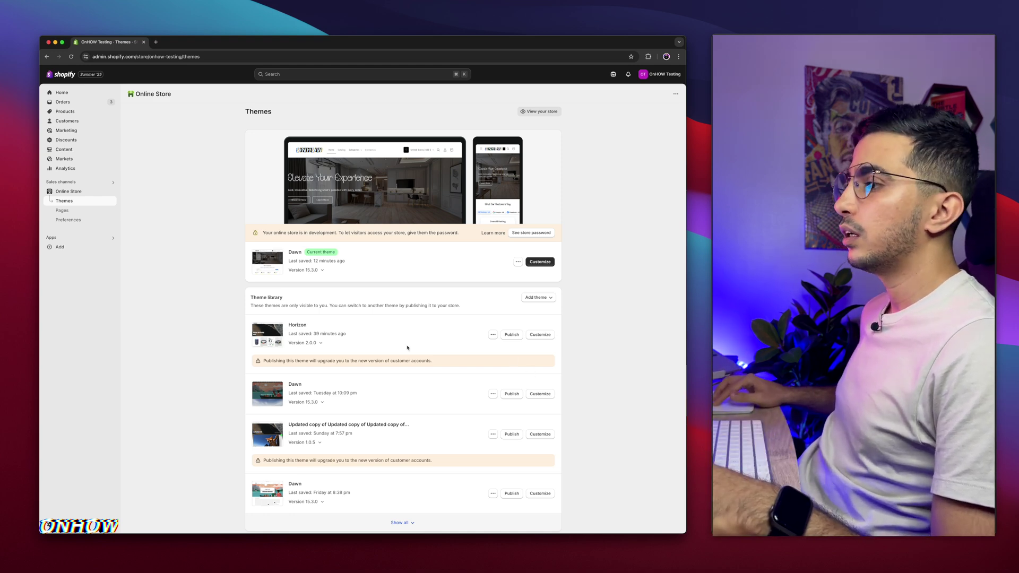
Preview the Horizon theme, then return to the admin themes list.
{"action": "left_click", "coordinate": [493, 336]}
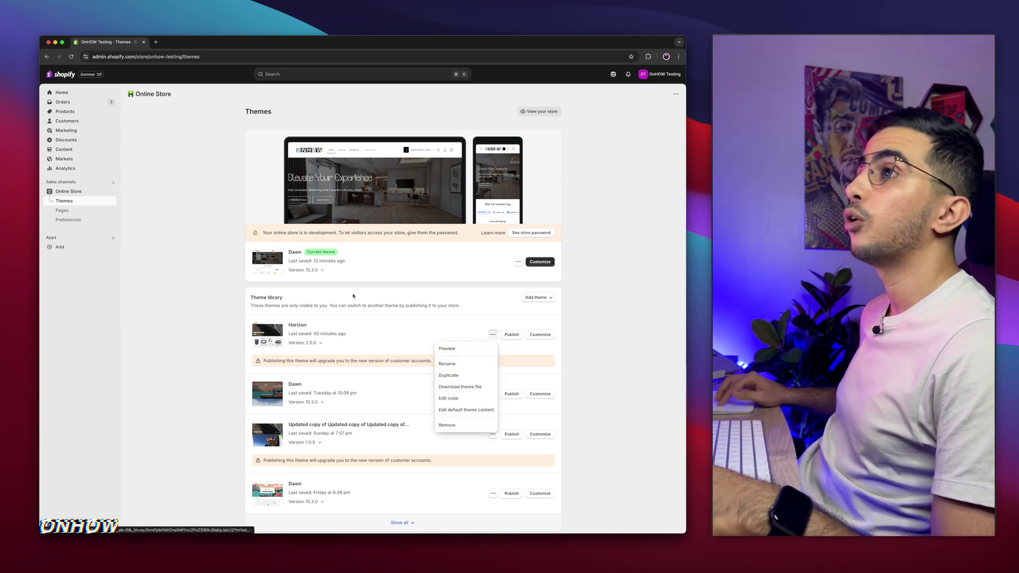
{"action": "left_click", "coordinate": [467, 347]}
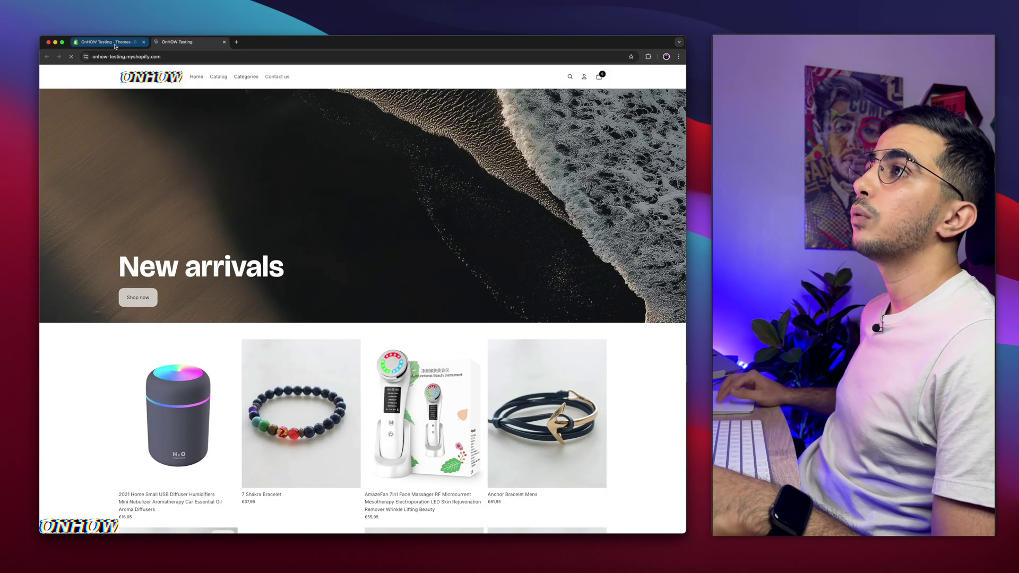
{"action": "left_click", "coordinate": [115, 46]}
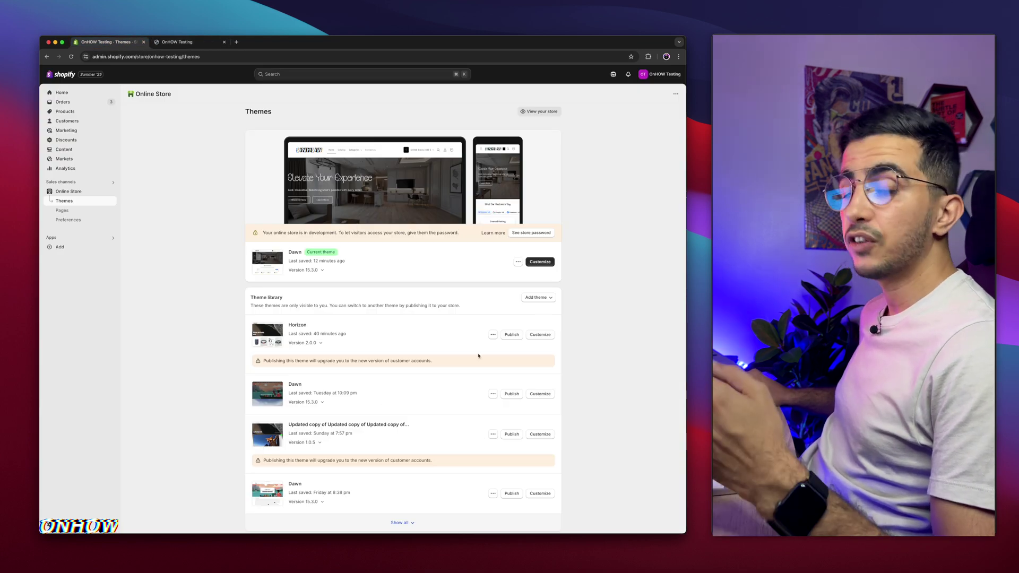
Open the code editor for Horizon from its options menu.
{"action": "left_click", "coordinate": [518, 263]}
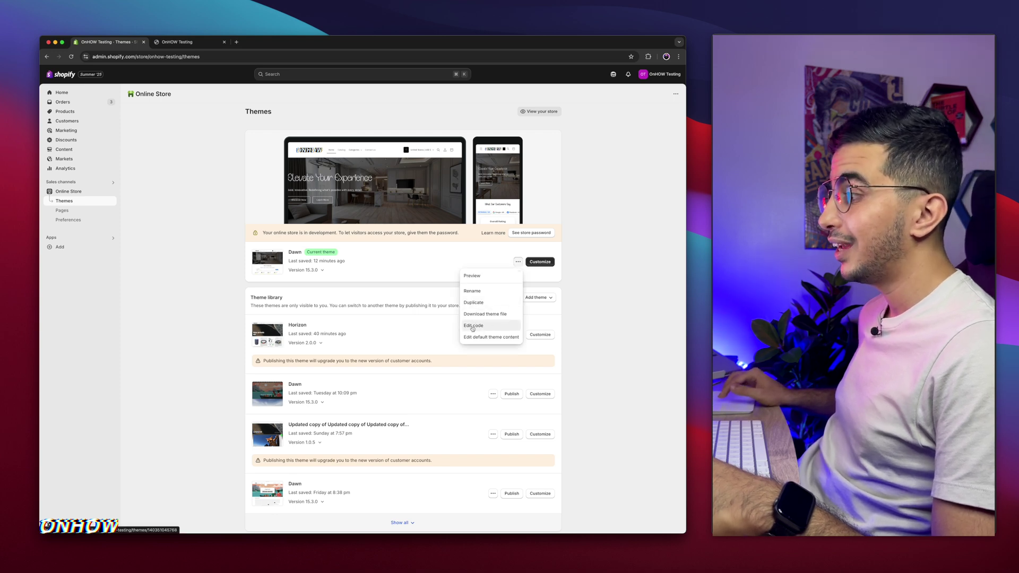
{"action": "left_click", "coordinate": [303, 318]}
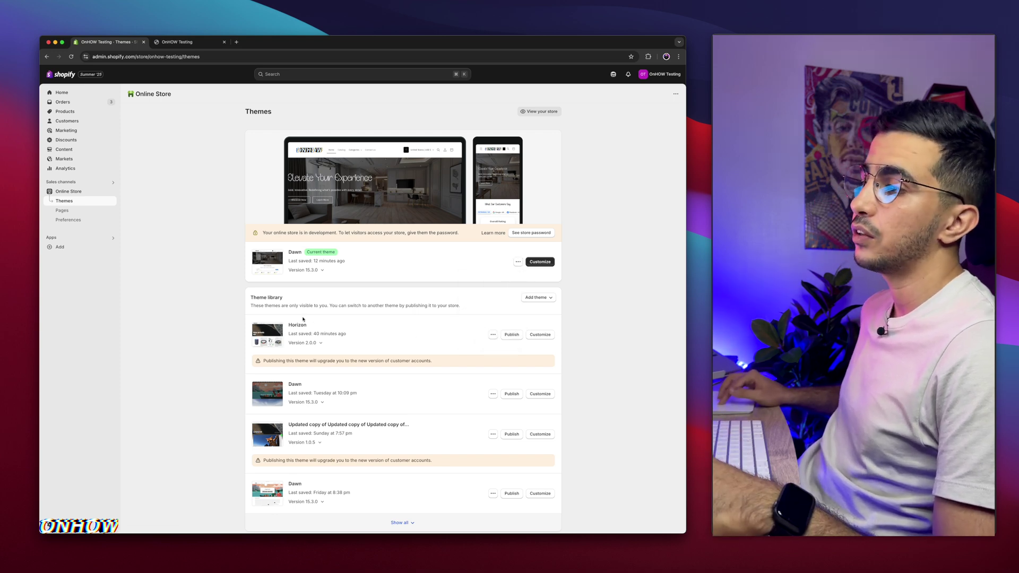
{"action": "left_click", "coordinate": [493, 334]}
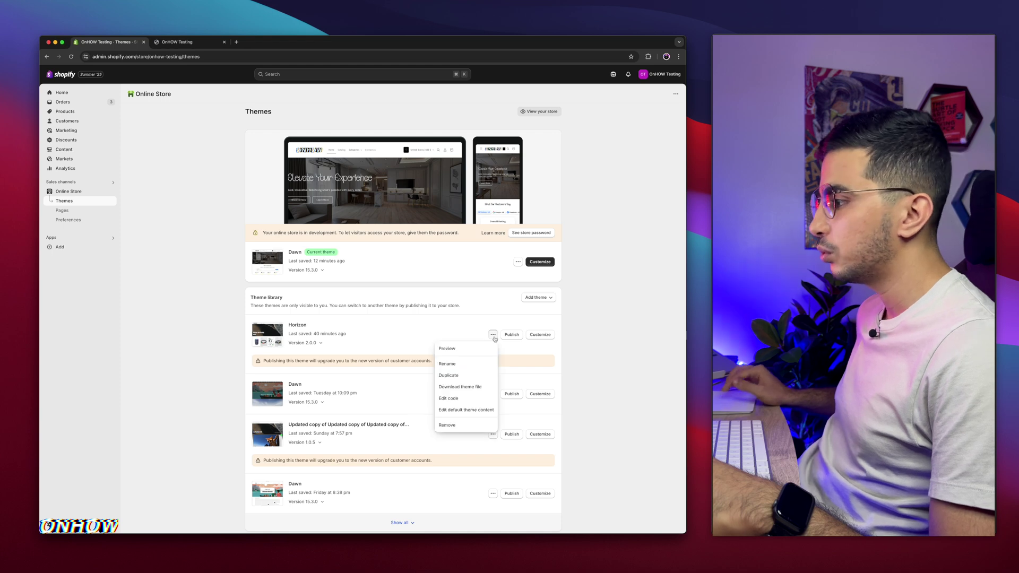
{"action": "left_click", "coordinate": [455, 402]}
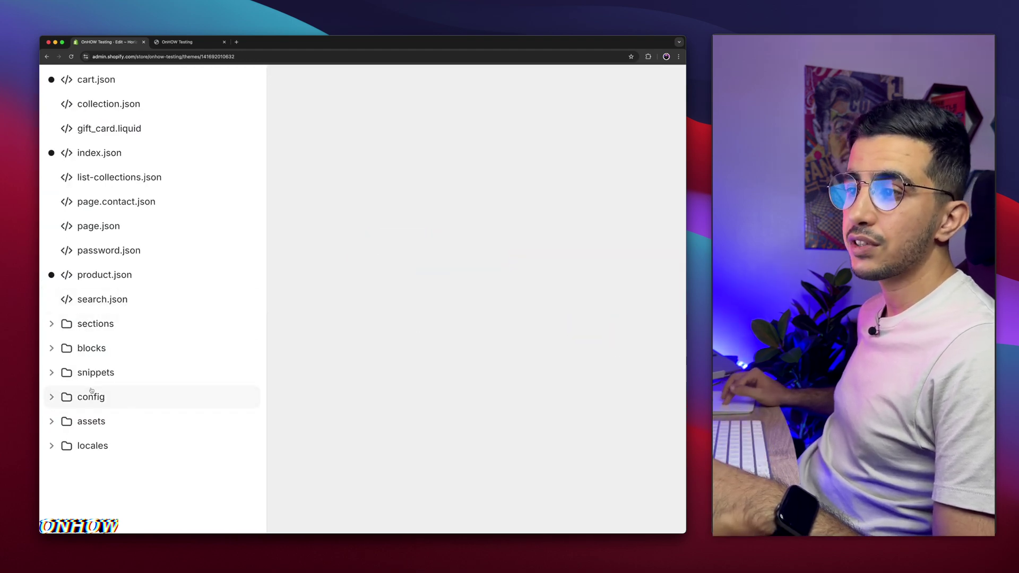
In the sections folder, add a Liquid section file named free-gift-cart.
{"action": "left_click", "coordinate": [77, 326]}
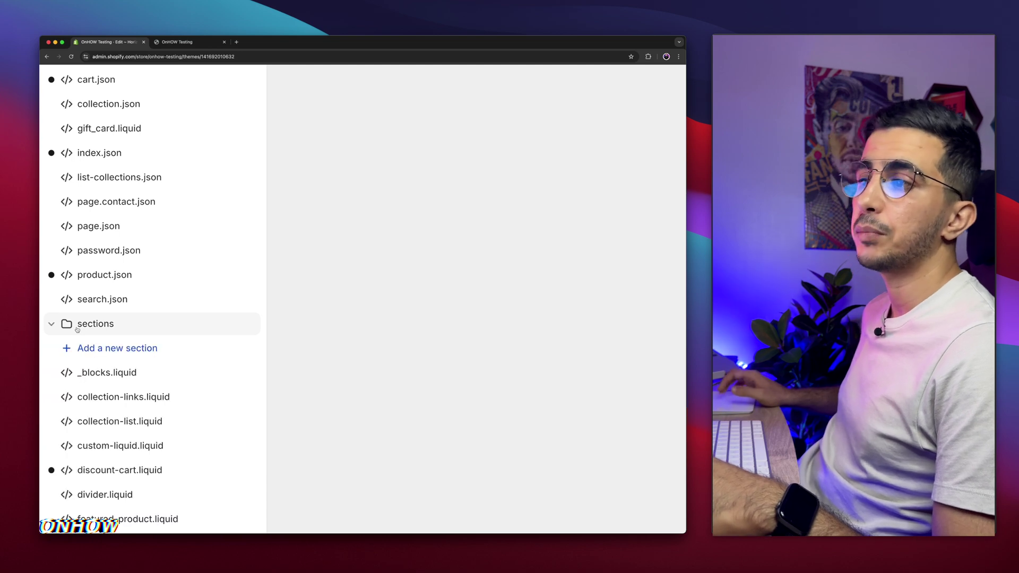
{"action": "left_click", "coordinate": [101, 352]}
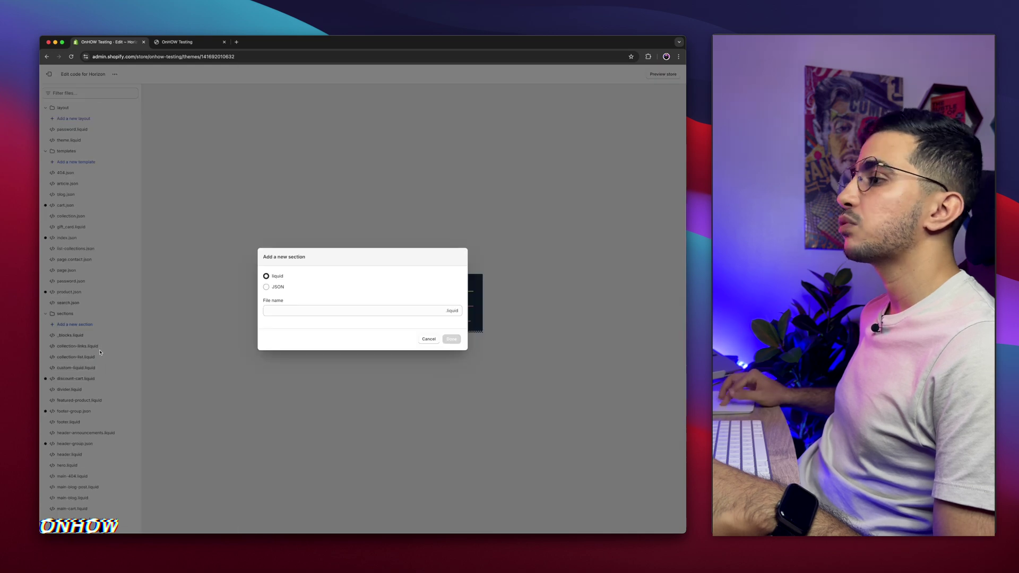
{"action": "left_click", "coordinate": [336, 310]}
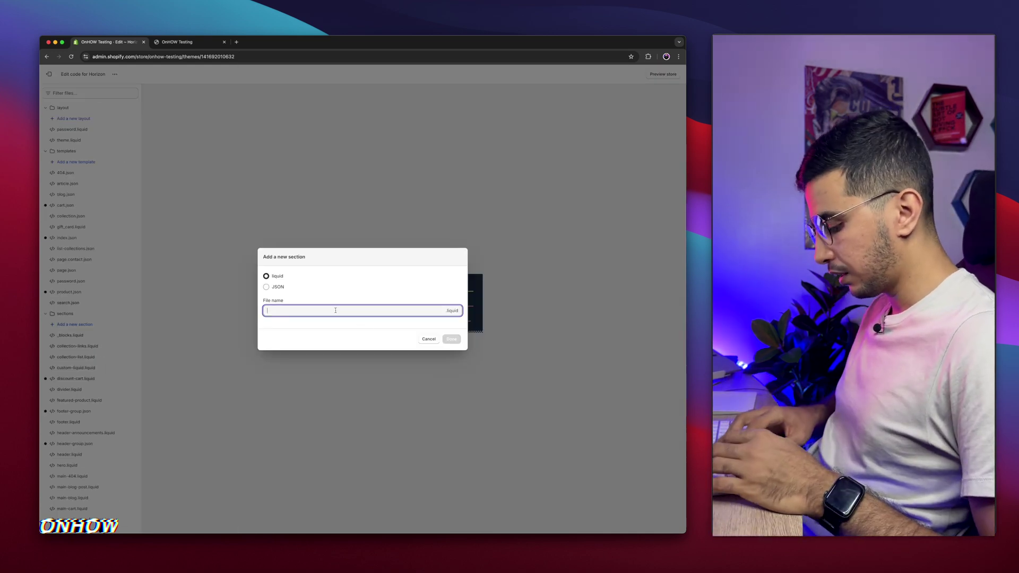
{"action": "type", "text": "free-gift"}
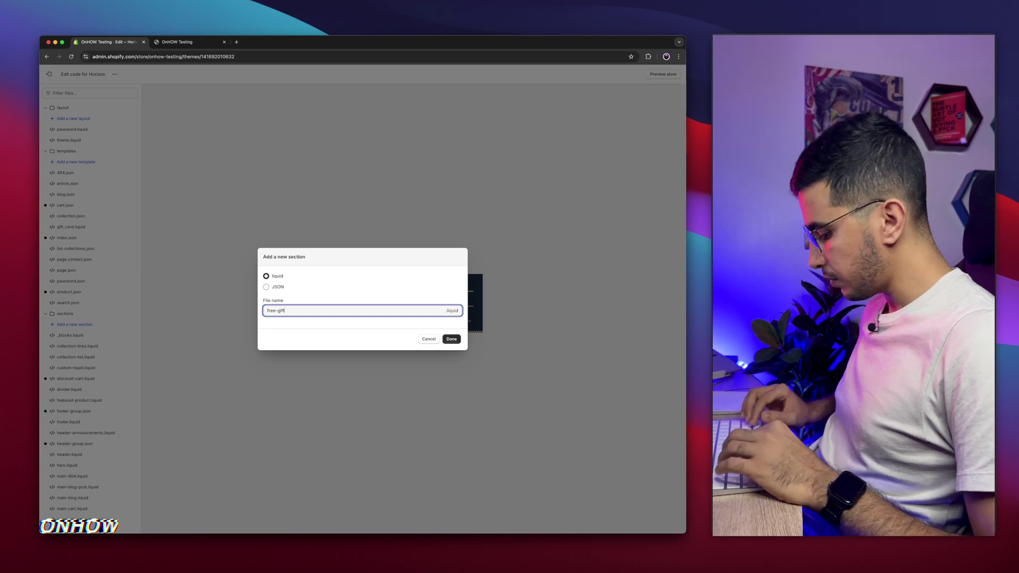
{"action": "type", "text": "-cart"}
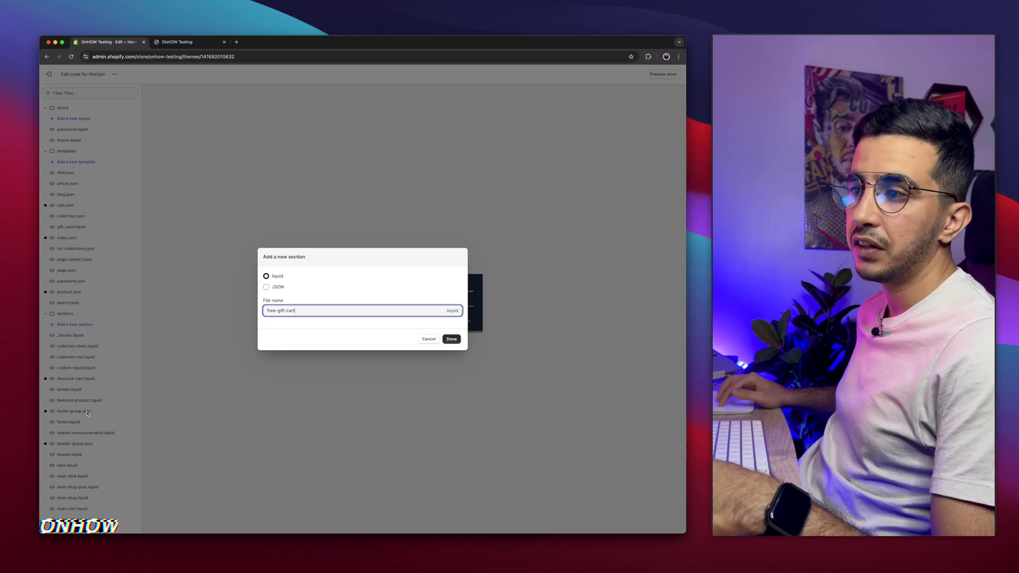
{"action": "left_click", "coordinate": [451, 340]}
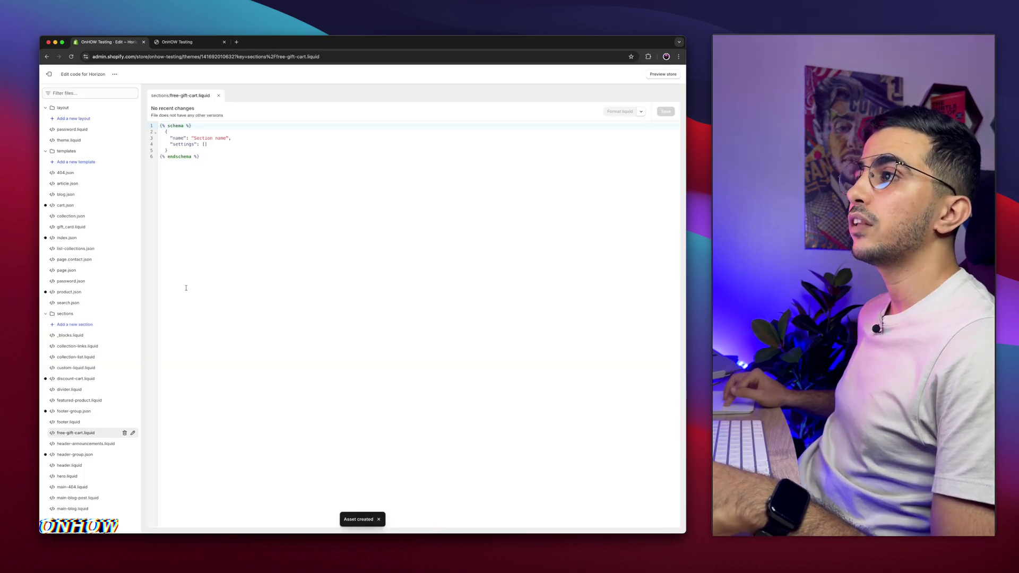
Replace the starter schema code in free-gift-cart.liquid with the pasted free gift widget code.
{"action": "key", "text": "super+a"}
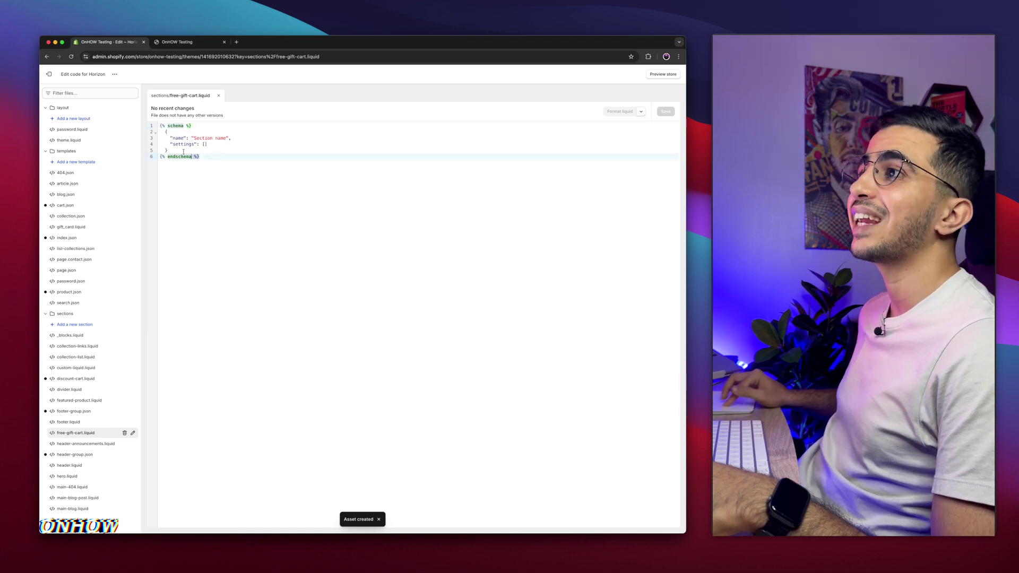
{"action": "key", "text": "BackSpace"}
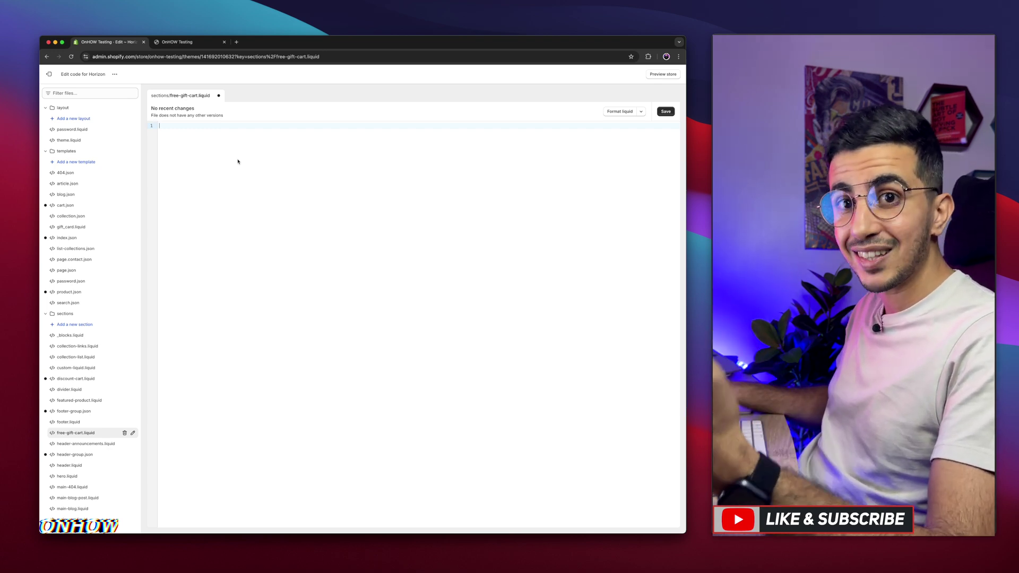
{"action": "key", "text": "super+v"}
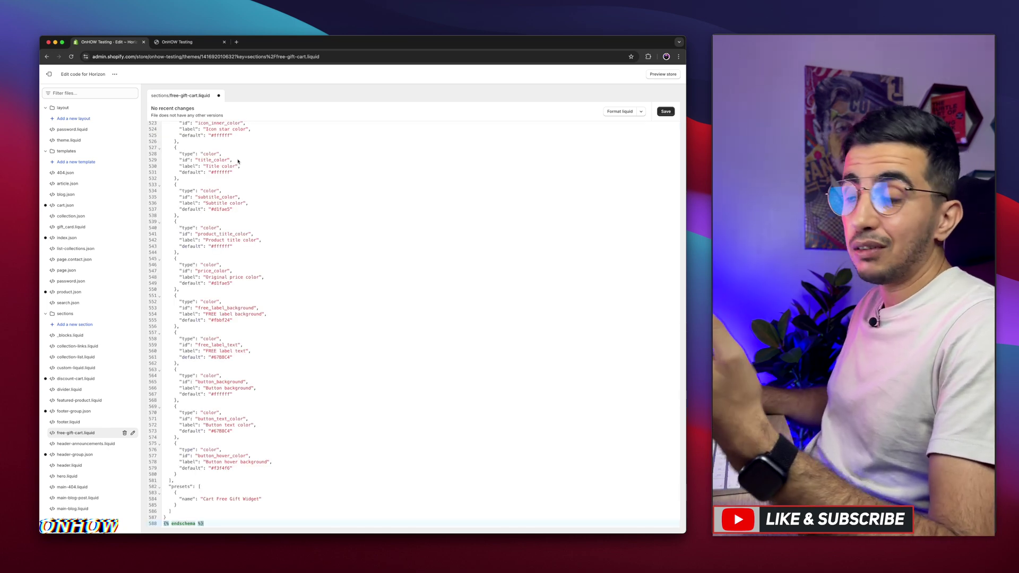
Save free-gift-cart.liquid and return to the Online Store themes list.
{"action": "left_click", "coordinate": [665, 111]}
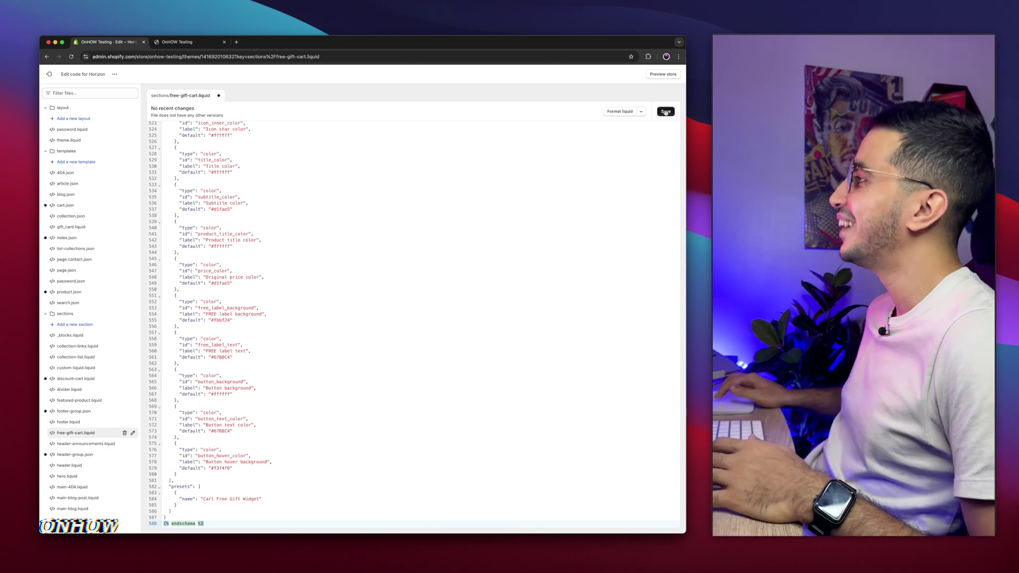
{"action": "left_click", "coordinate": [665, 111]}
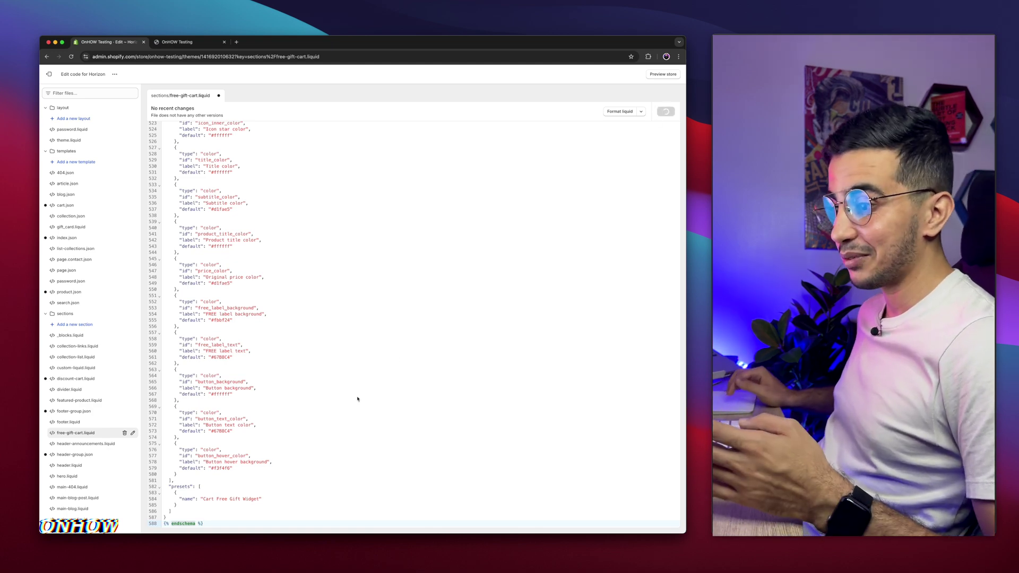
{"action": "left_click", "coordinate": [48, 74]}
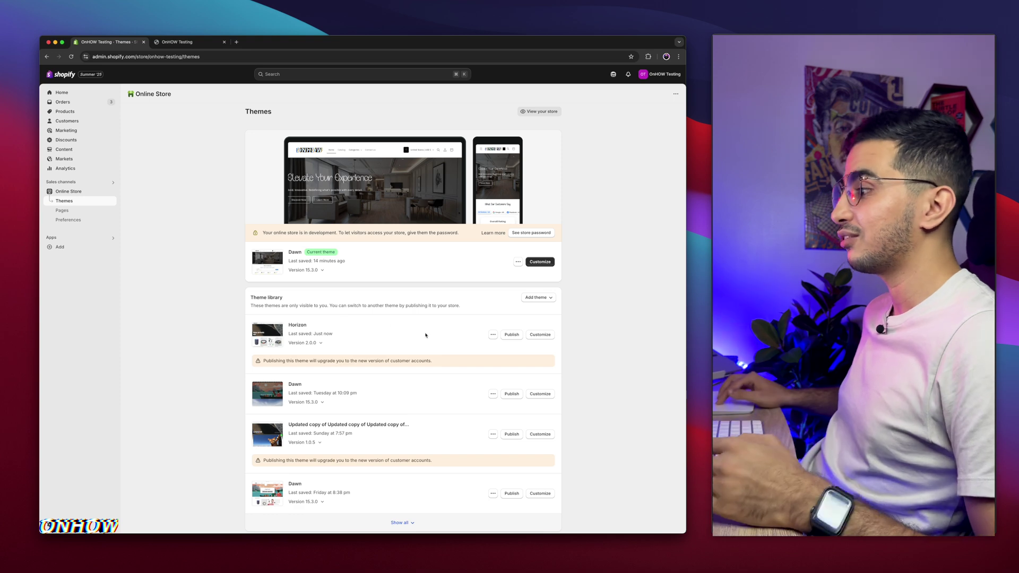
Customize Horizon and switch the preview template from Home page to Cart.
{"action": "left_click", "coordinate": [541, 334]}
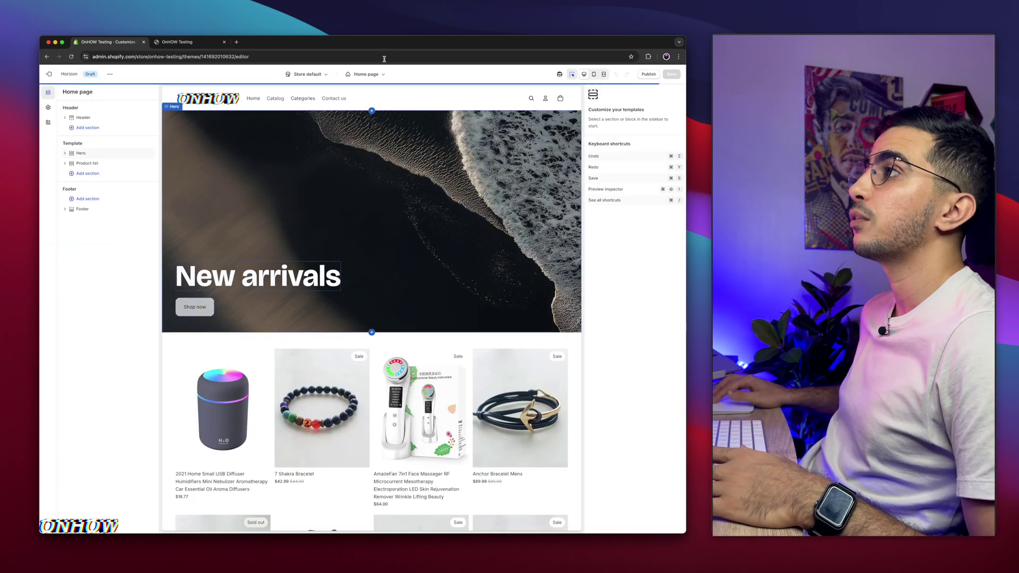
{"action": "scroll", "coordinate": [371, 73], "scroll_direction": "up", "scroll_amount": 3}
{"action": "scroll", "coordinate": [371, 73], "scroll_direction": "up", "scroll_amount": 3}
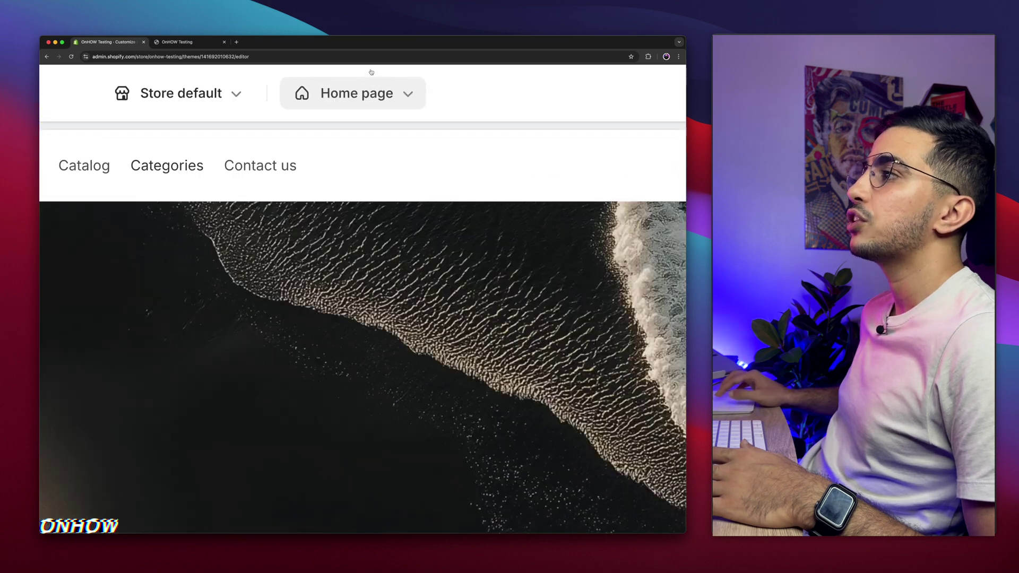
{"action": "left_click", "coordinate": [348, 93]}
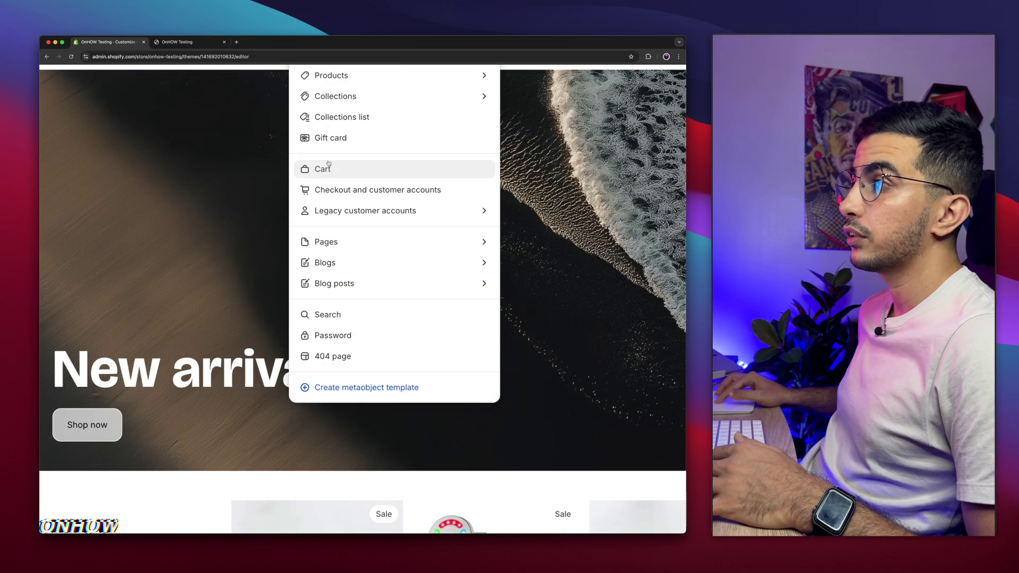
{"action": "scroll", "coordinate": [328, 163], "scroll_direction": "up", "scroll_amount": 3}
{"action": "left_click", "coordinate": [320, 174]}
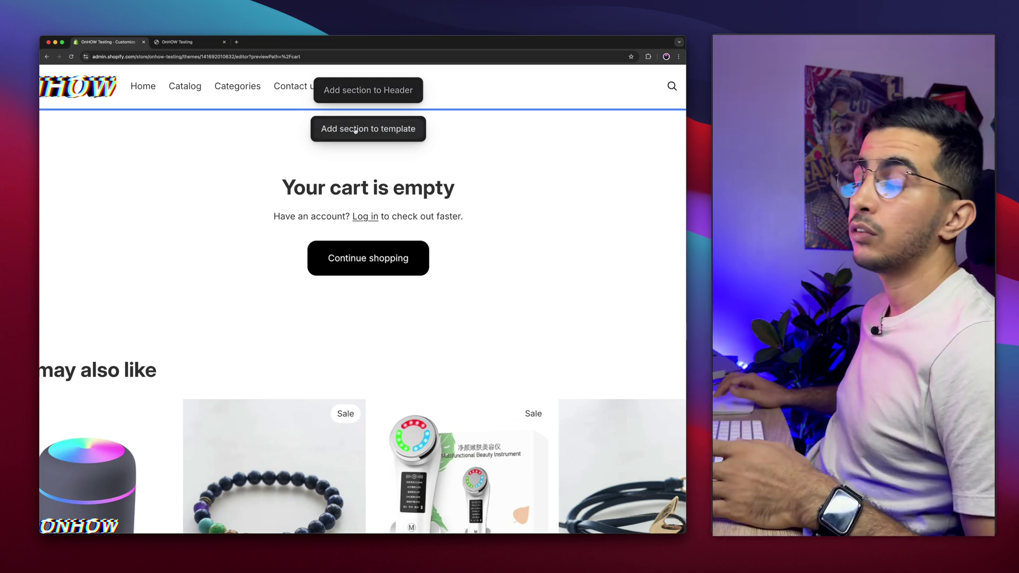
Add the Cart Free Gift Widget section to the cart template and open its gift product picker.
{"action": "left_click", "coordinate": [355, 130]}
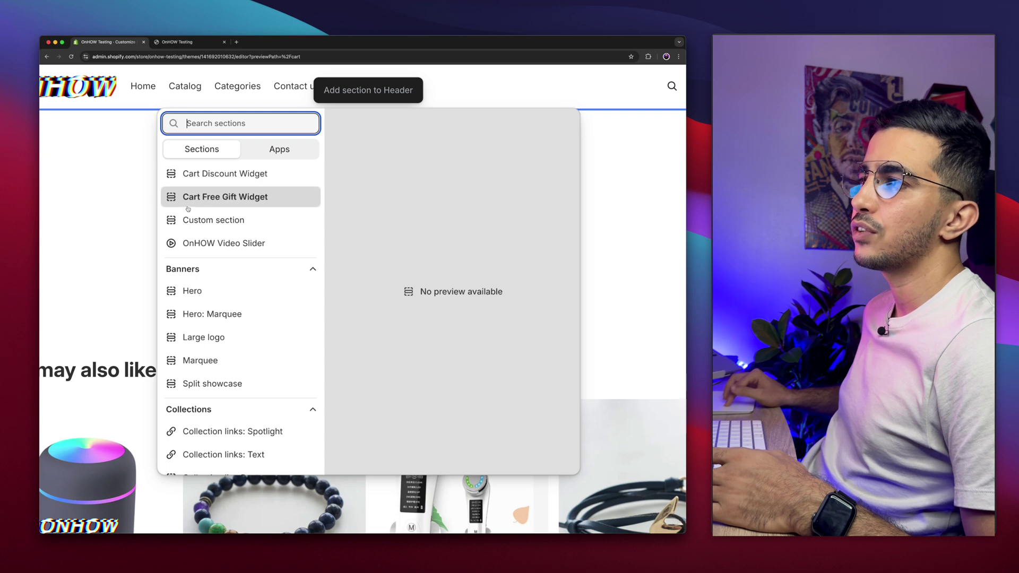
{"action": "left_click", "coordinate": [215, 197]}
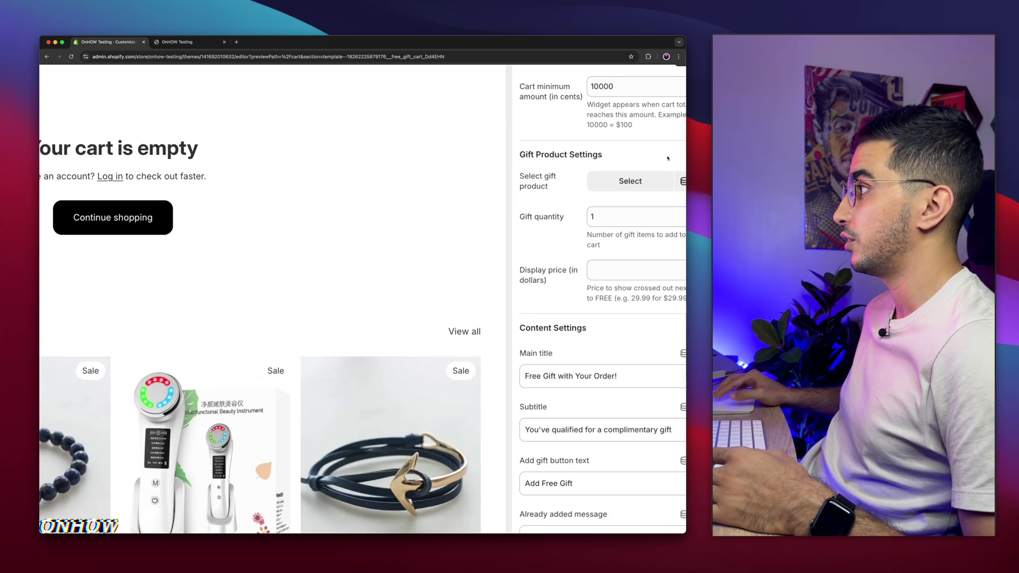
{"action": "left_click", "coordinate": [592, 186]}
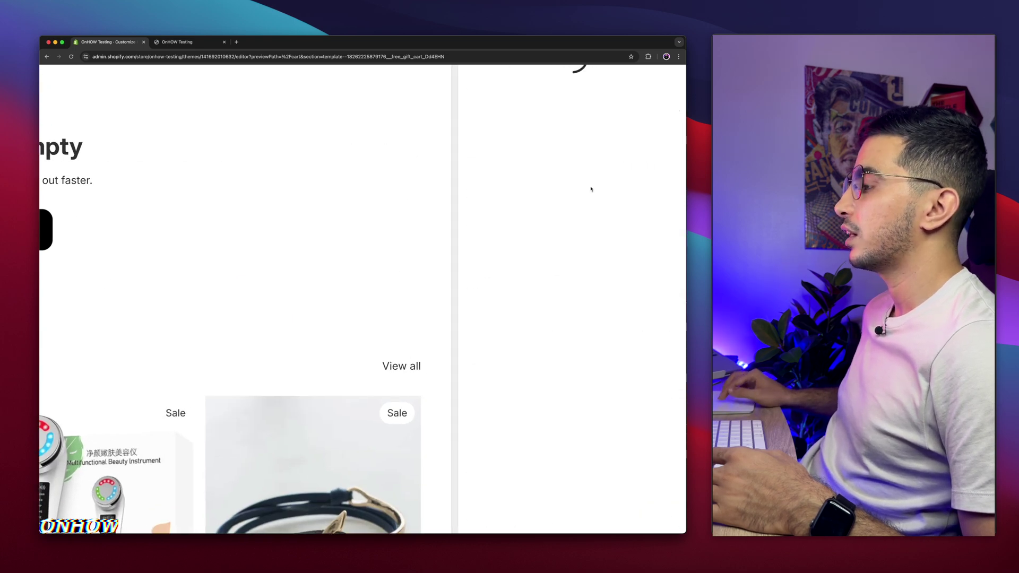
{"action": "left_click", "coordinate": [177, 42]}
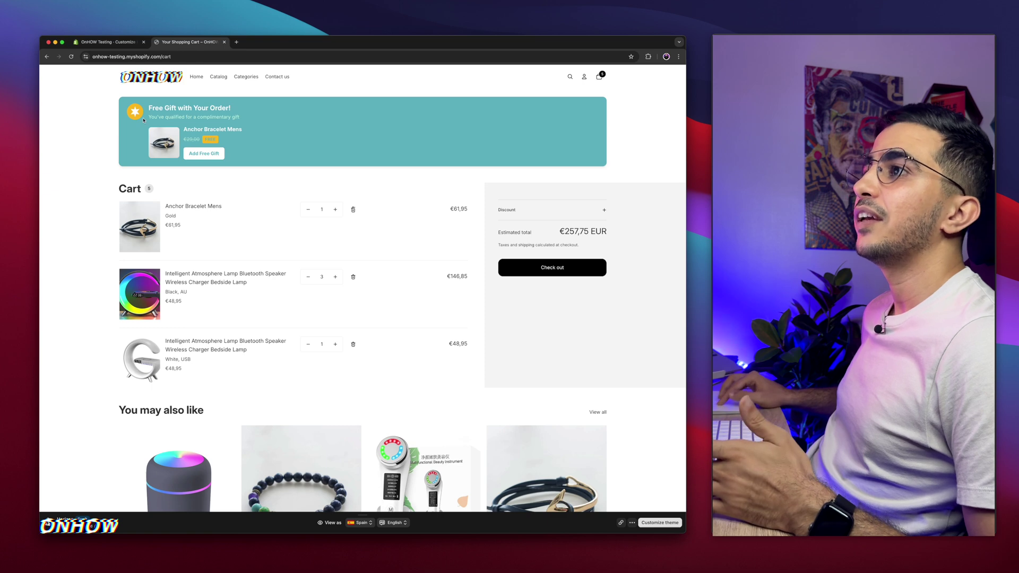
{"action": "scroll", "coordinate": [119, 112], "scroll_direction": "up", "scroll_amount": 5}
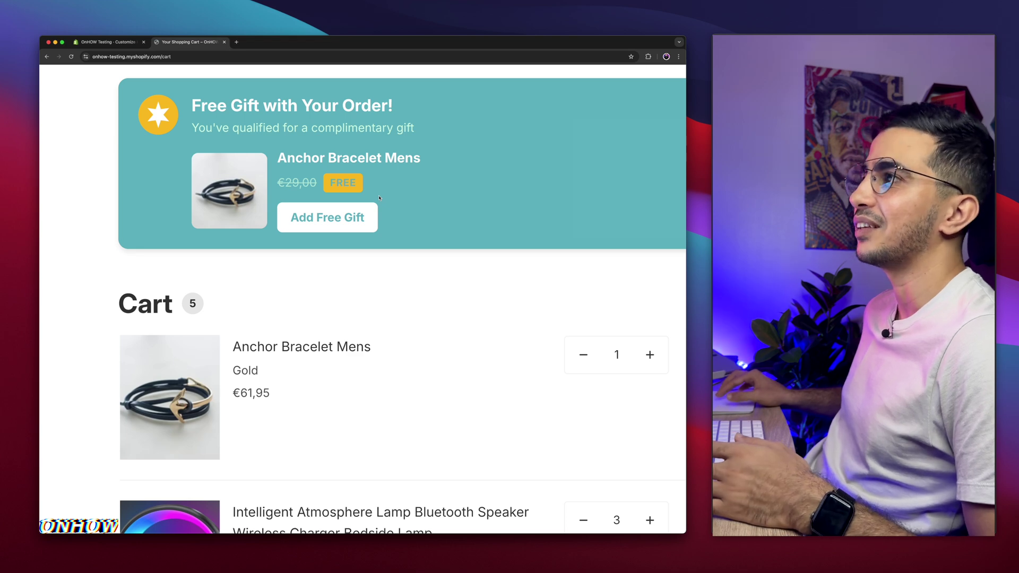
{"action": "scroll", "coordinate": [379, 198], "scroll_direction": "down", "scroll_amount": 5}
{"action": "scroll", "coordinate": [255, 106], "scroll_direction": "up", "scroll_amount": 3}
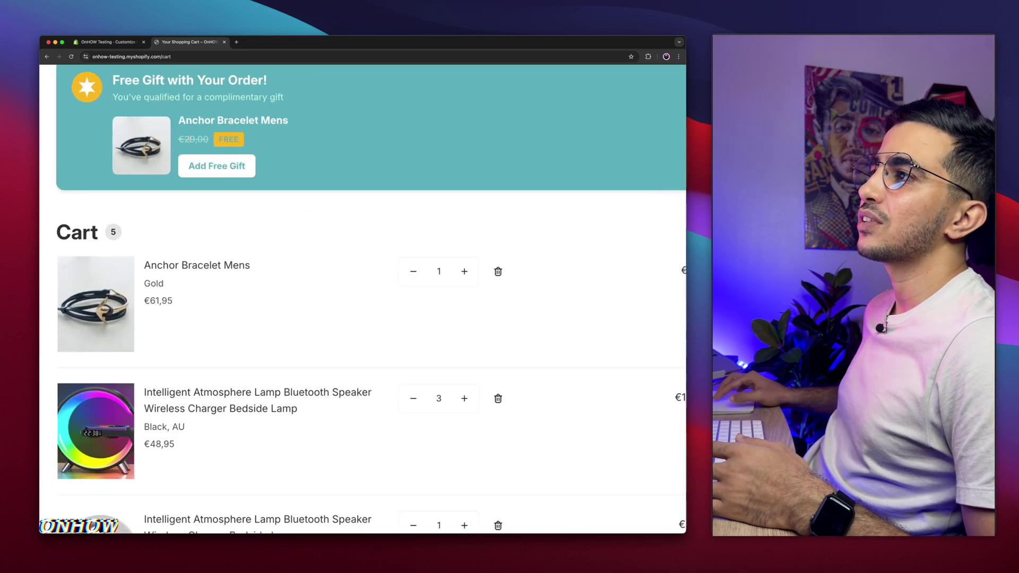
{"action": "scroll", "coordinate": [227, 150], "scroll_direction": "up", "scroll_amount": 2}
{"action": "scroll", "coordinate": [281, 153], "scroll_direction": "down", "scroll_amount": 5}
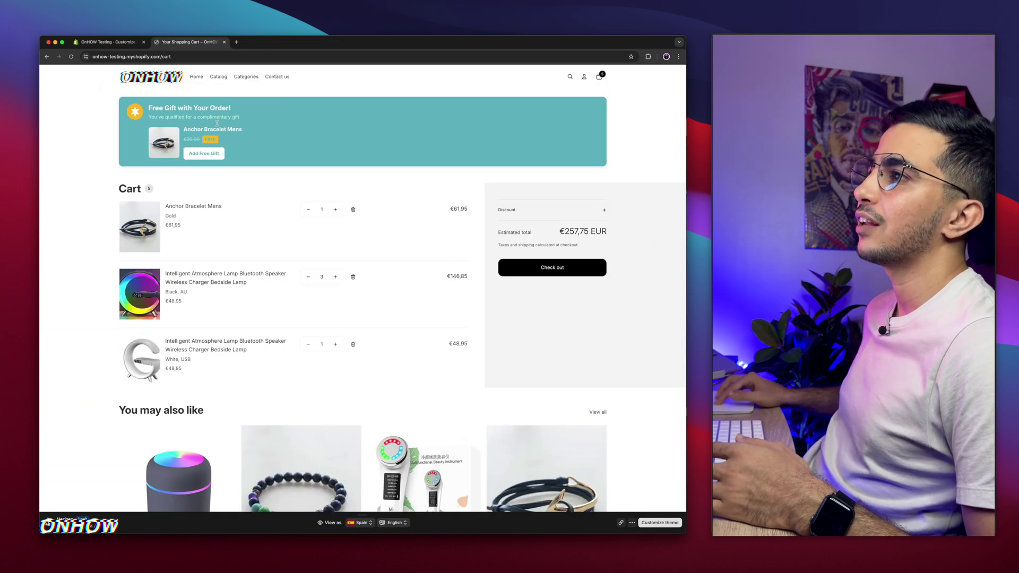
Return to the theme editor and inspect the 10000 Cart minimum amount value.
{"action": "left_click", "coordinate": [111, 42]}
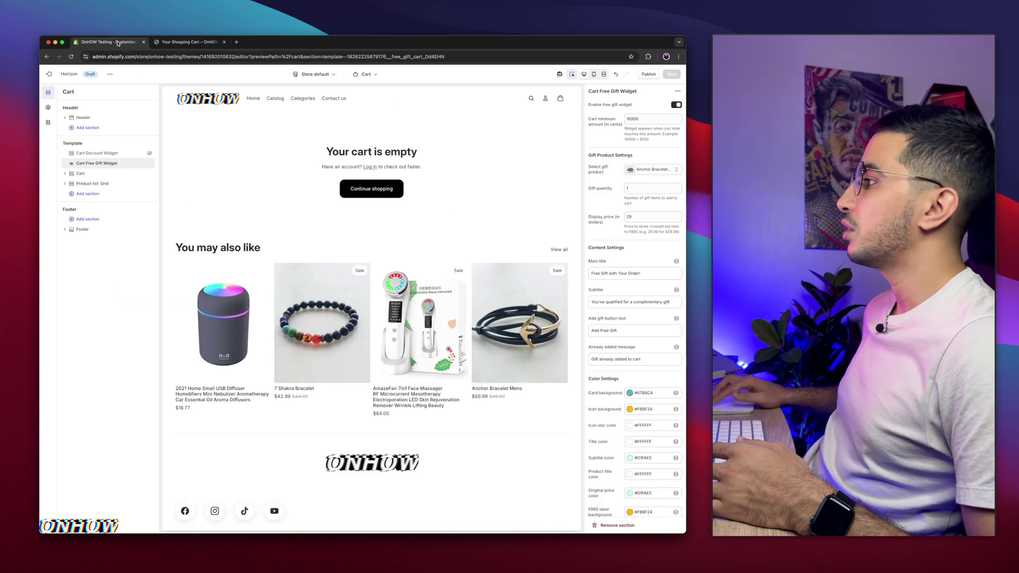
{"action": "scroll", "coordinate": [654, 105], "scroll_direction": "up", "scroll_amount": 5}
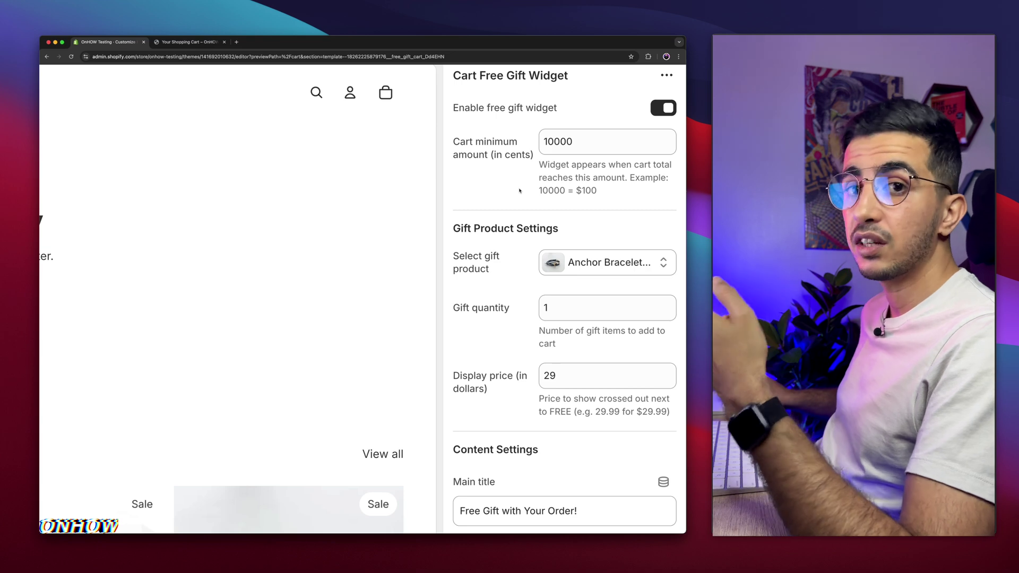
{"action": "left_click", "coordinate": [579, 138]}
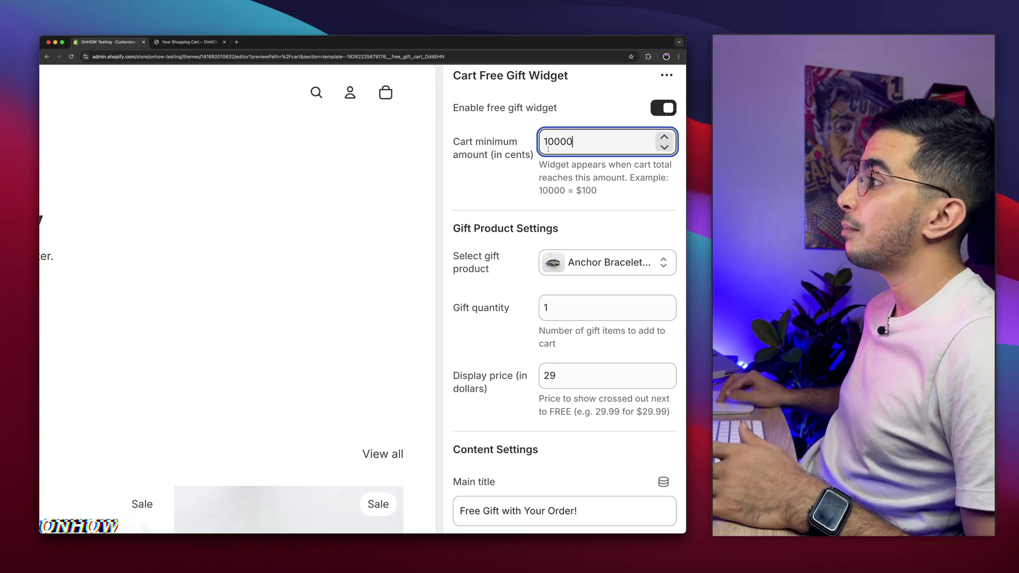
{"action": "left_click_drag", "start_coordinate": [492, 155], "coordinate": [586, 140]}
{"action": "left_click", "coordinate": [586, 140]}
{"action": "double_click", "coordinate": [585, 140]}
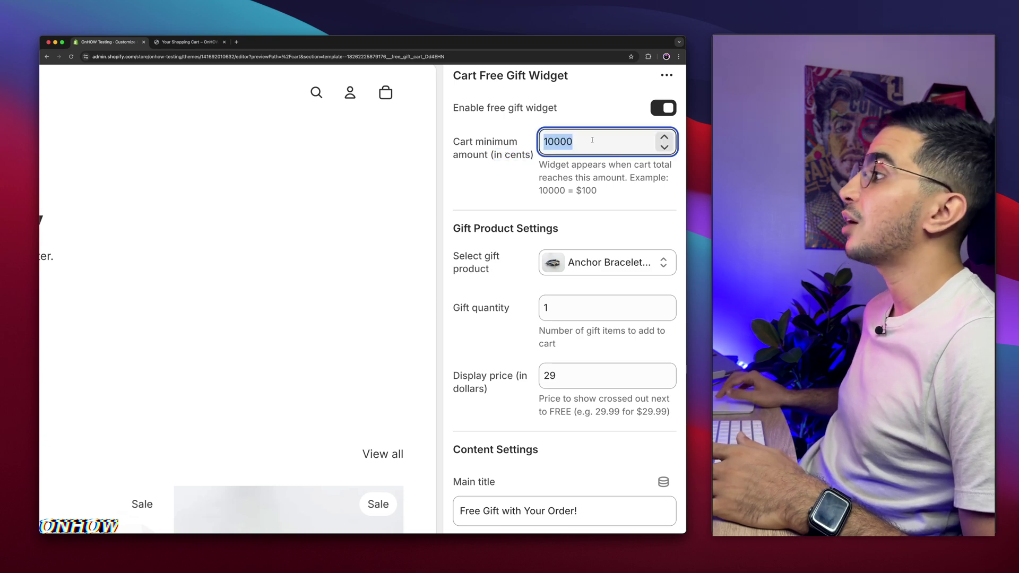
{"action": "left_click", "coordinate": [596, 190]}
Check the $100 help-text example, then open the chosen gift product's options.
{"action": "left_click_drag", "start_coordinate": [596, 190], "coordinate": [574, 190]}
{"action": "left_click", "coordinate": [568, 141]}
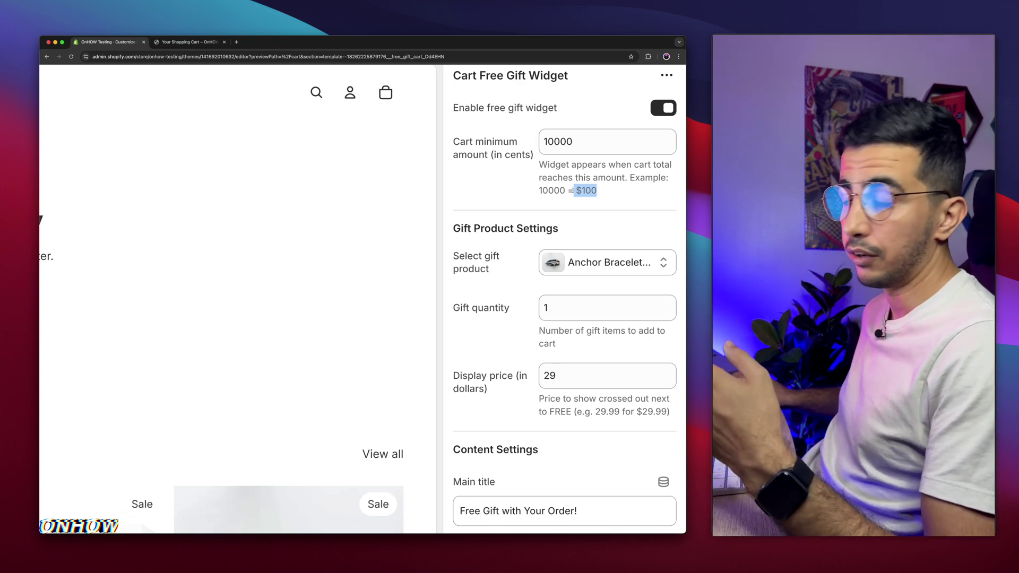
{"action": "left_click", "coordinate": [512, 139]}
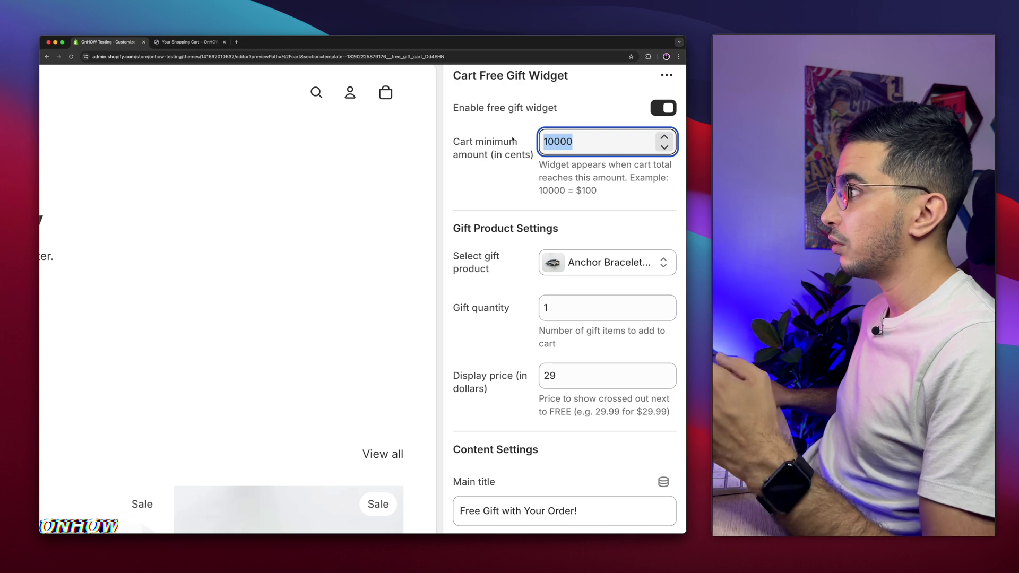
{"action": "scroll", "coordinate": [534, 218], "scroll_direction": "down", "scroll_amount": 2}
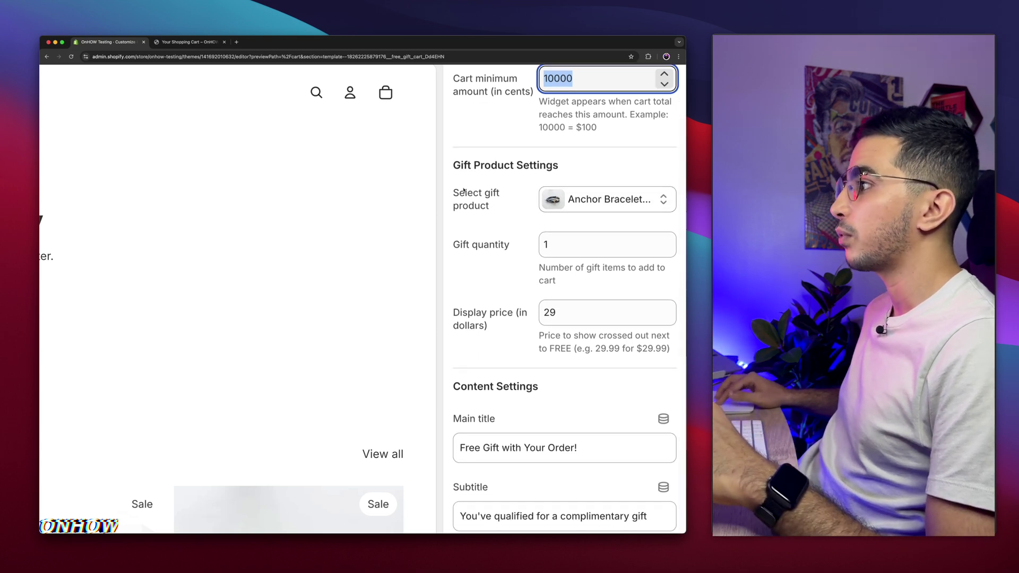
{"action": "left_click", "coordinate": [609, 206]}
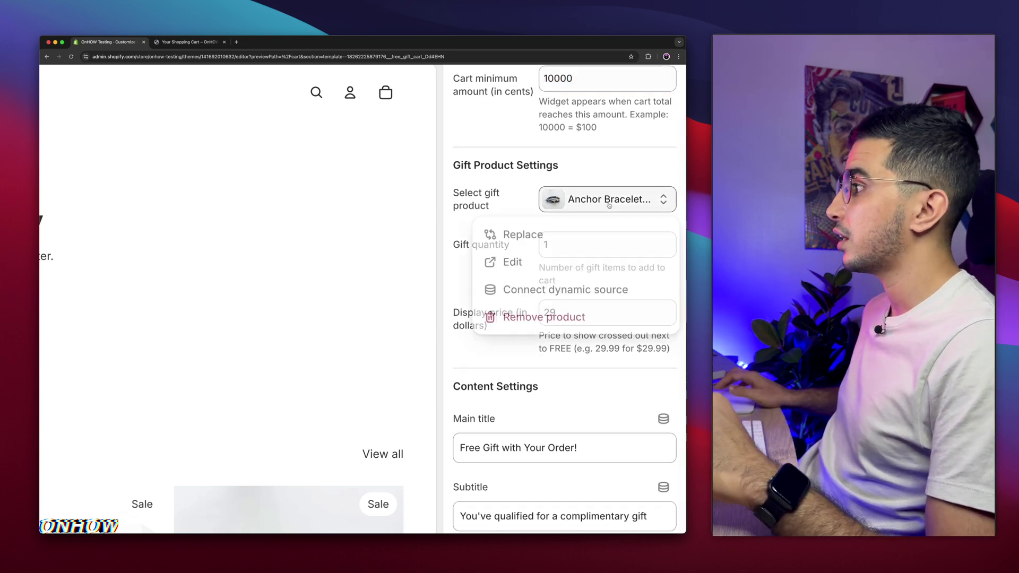
Keep Anchor Bracelet Mens as the gift and close the Select product panel.
{"action": "left_click", "coordinate": [533, 234]}
{"action": "key", "text": "super+minus"}
{"action": "key", "text": "super+minus"}
{"action": "key", "text": "super+minus"}
{"action": "key", "text": "super+minus"}
{"action": "key", "text": "super+minus"}
{"action": "key", "text": "super+minus"}
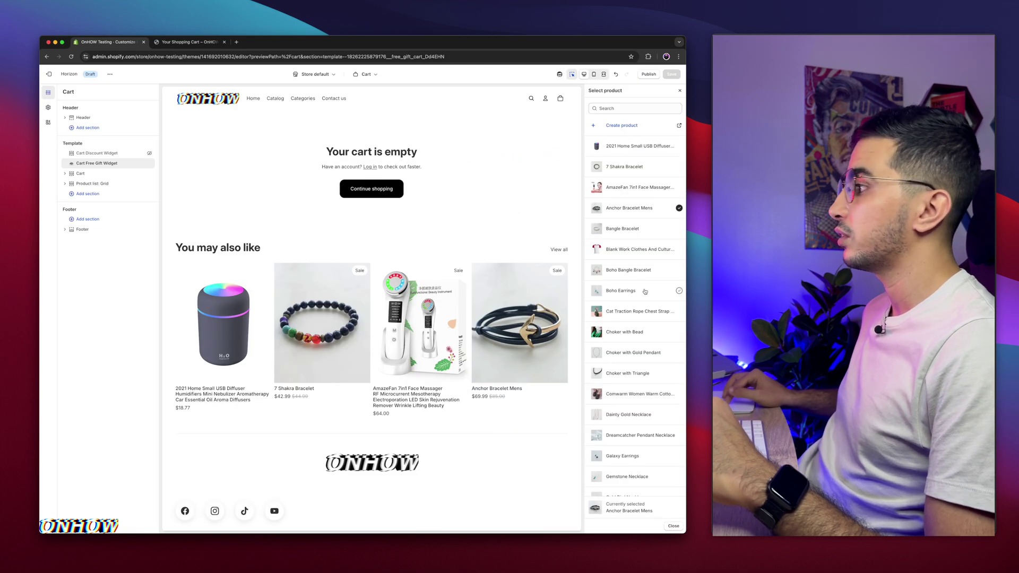
{"action": "scroll", "coordinate": [626, 270], "scroll_direction": "down", "scroll_amount": 3}
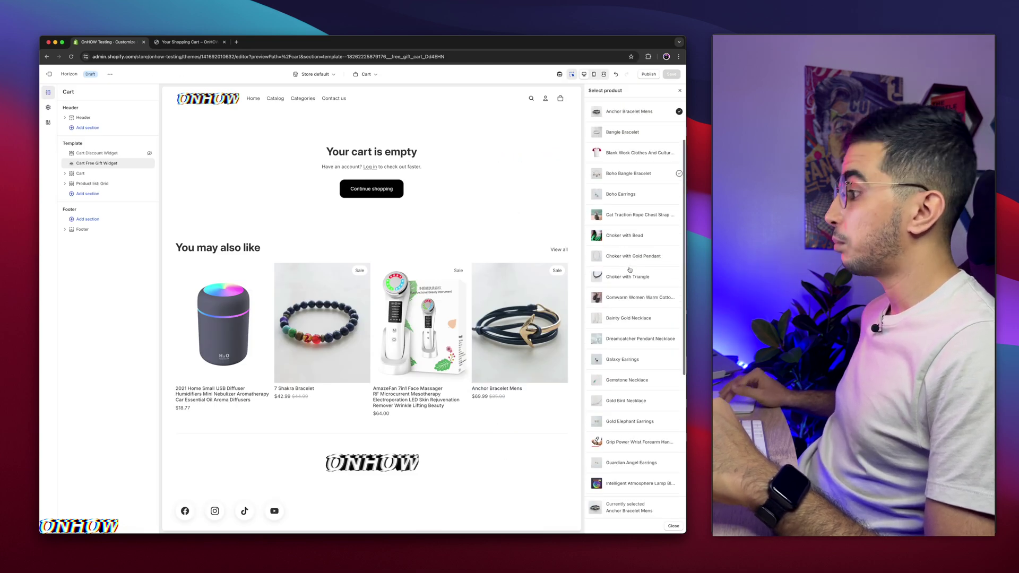
{"action": "scroll", "coordinate": [629, 270], "scroll_direction": "up", "scroll_amount": 2}
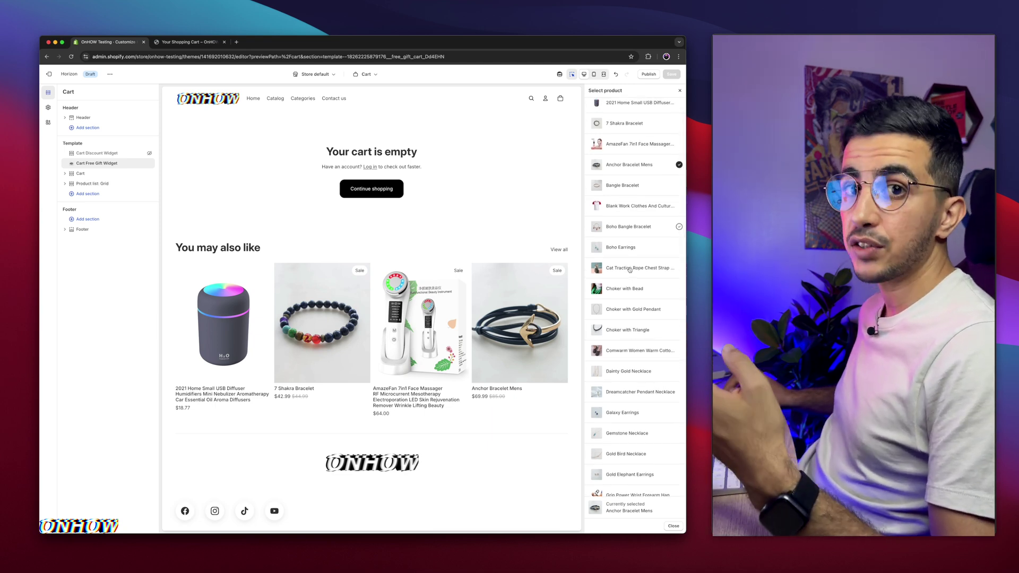
{"action": "left_click", "coordinate": [679, 92]}
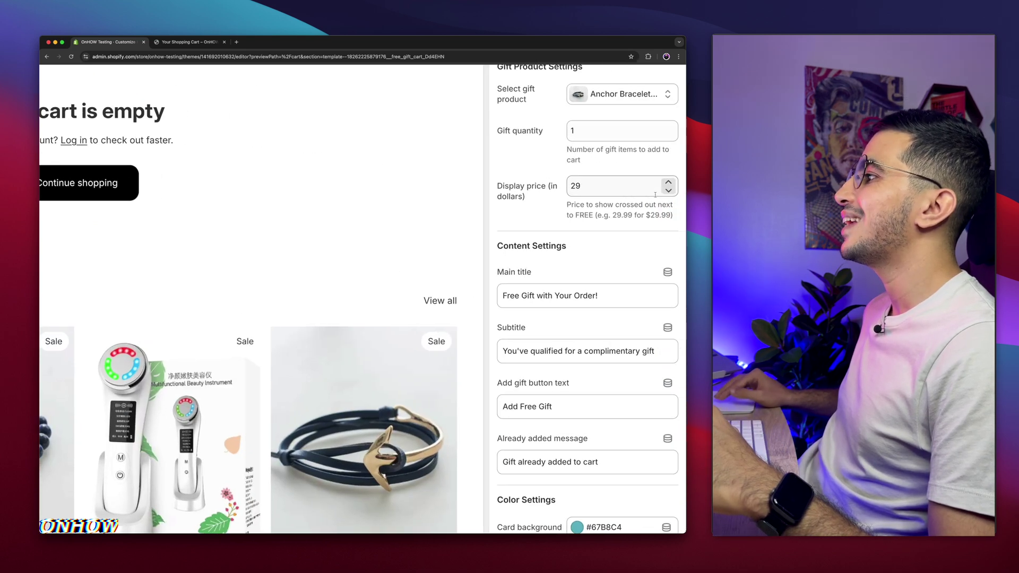
Compare display price 29 with the storefront banner's crossed-out €29,00 and FREE label.
{"action": "double_click", "coordinate": [605, 183]}
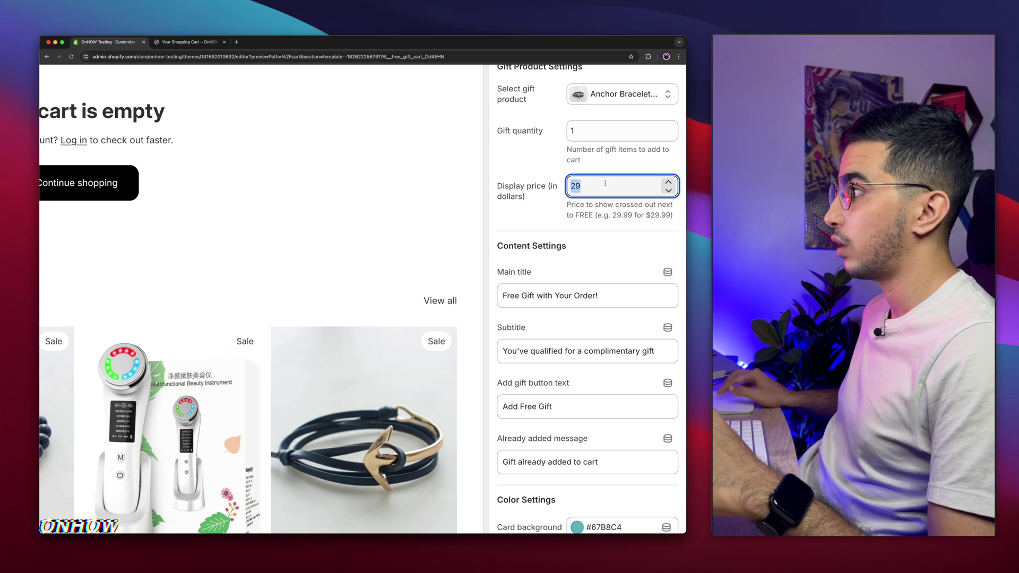
{"action": "left_click", "coordinate": [187, 42]}
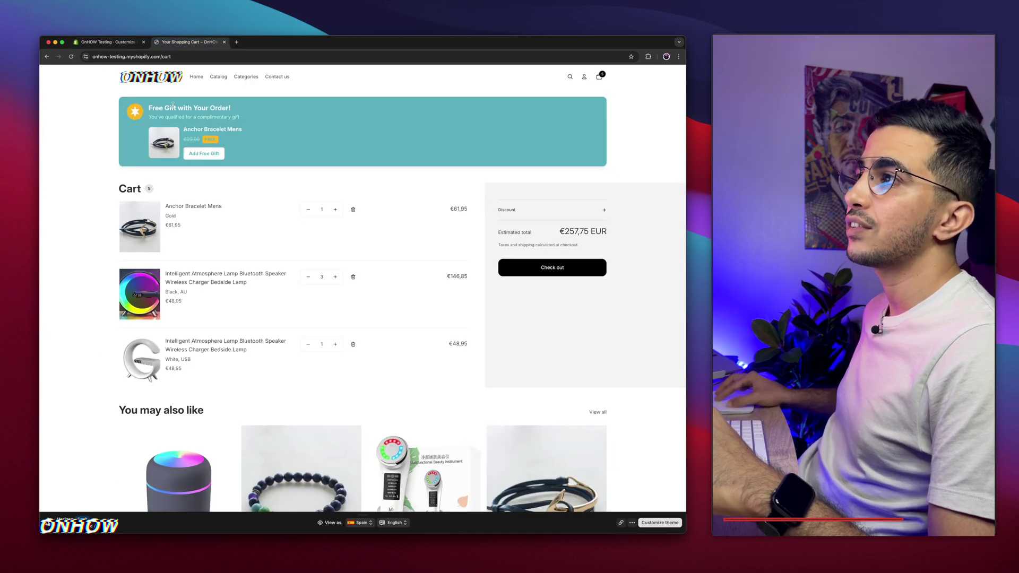
{"action": "scroll", "coordinate": [172, 104], "scroll_direction": "up", "scroll_amount": 5}
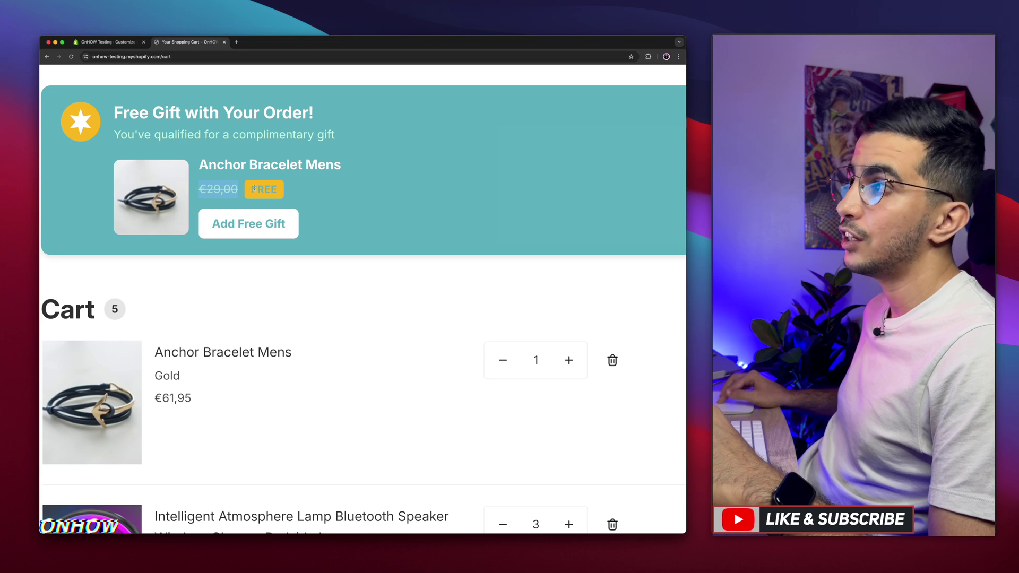
{"action": "double_click", "coordinate": [252, 190]}
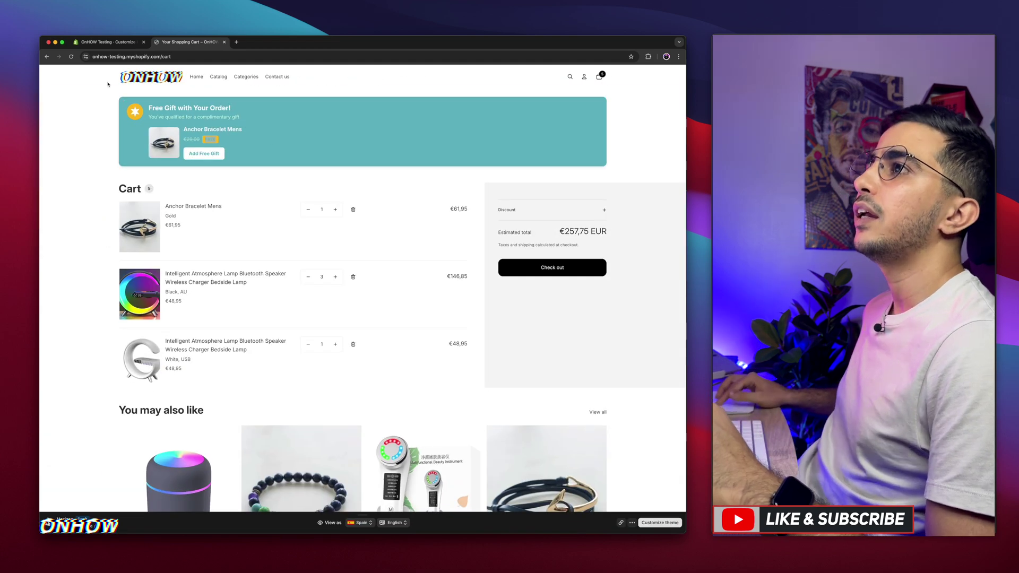
{"action": "left_click", "coordinate": [106, 42]}
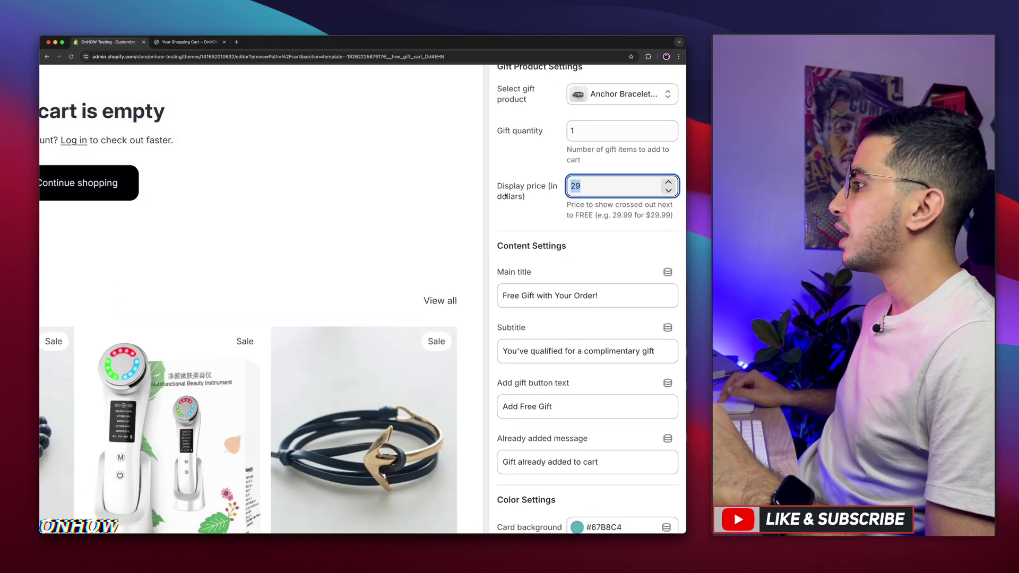
{"action": "left_click", "coordinate": [598, 184]}
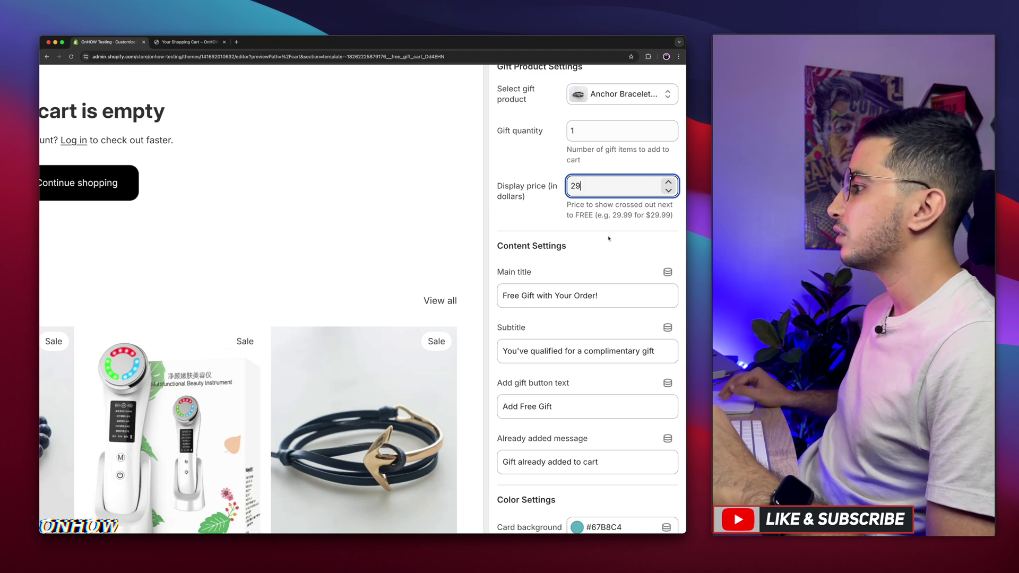
{"action": "scroll", "coordinate": [609, 239], "scroll_direction": "down", "scroll_amount": 2}
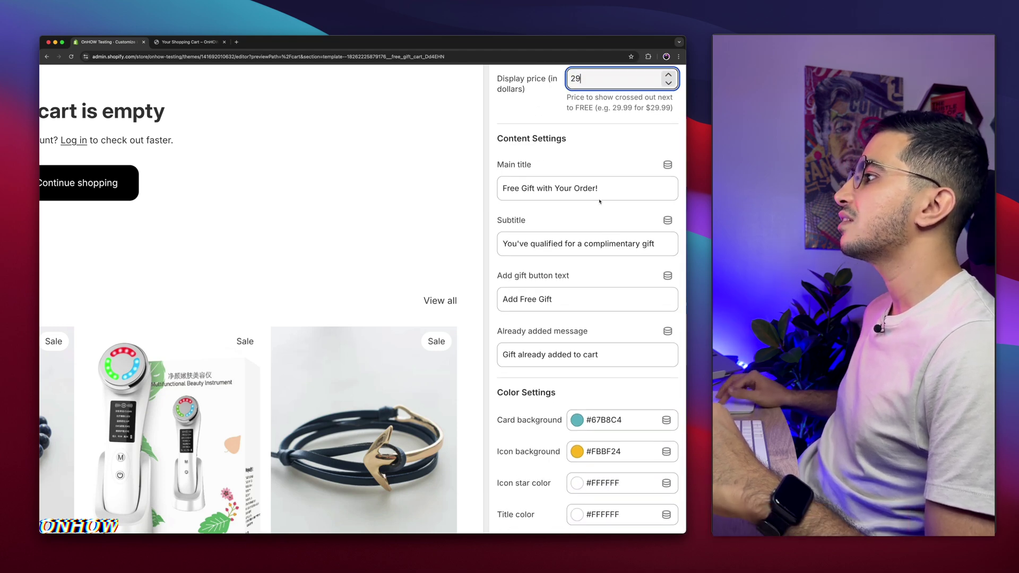
{"action": "left_click", "coordinate": [185, 42]}
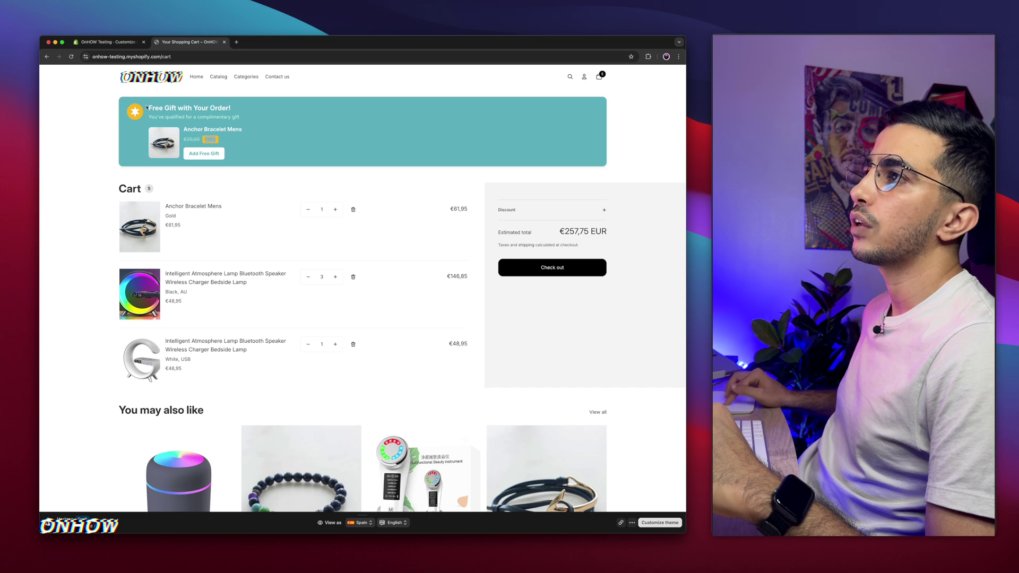
{"action": "left_click", "coordinate": [112, 42]}
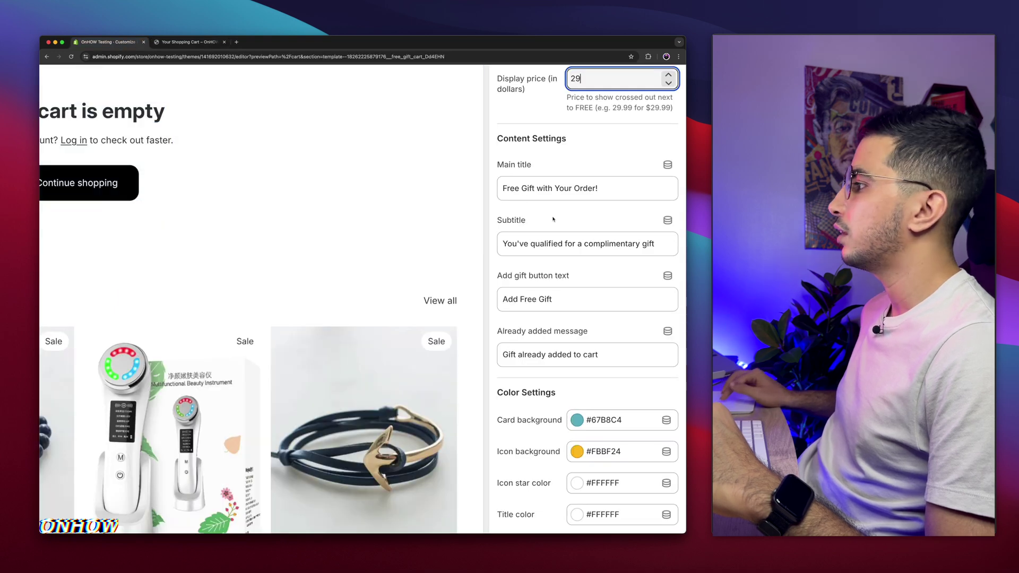
{"action": "left_click", "coordinate": [582, 245]}
{"action": "key", "text": "super+a"}
{"action": "scroll", "coordinate": [581, 245], "scroll_direction": "down", "scroll_amount": 2}
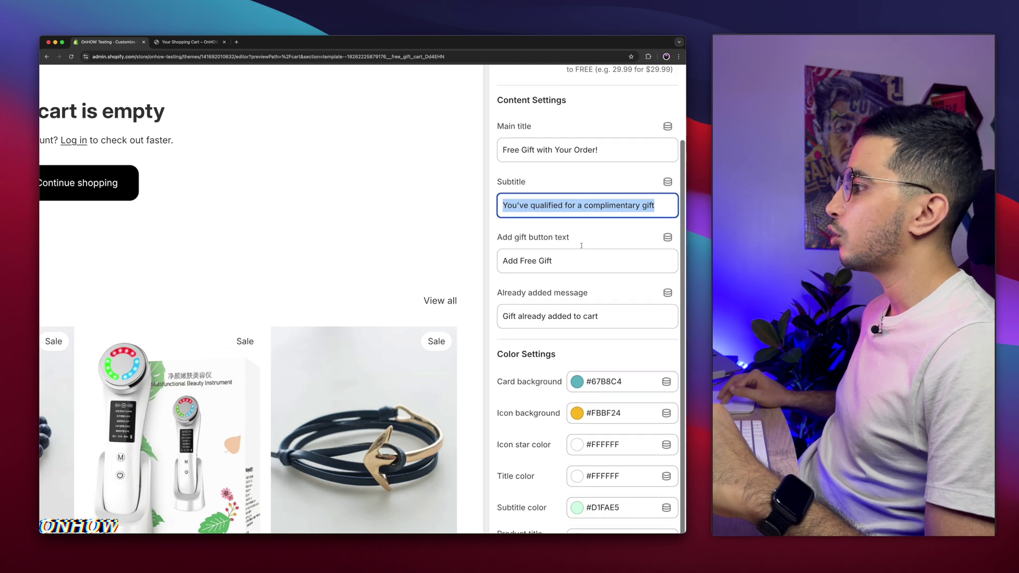
{"action": "left_click", "coordinate": [554, 258]}
{"action": "key", "text": "super+a"}
{"action": "scroll", "coordinate": [554, 258], "scroll_direction": "down", "scroll_amount": 3}
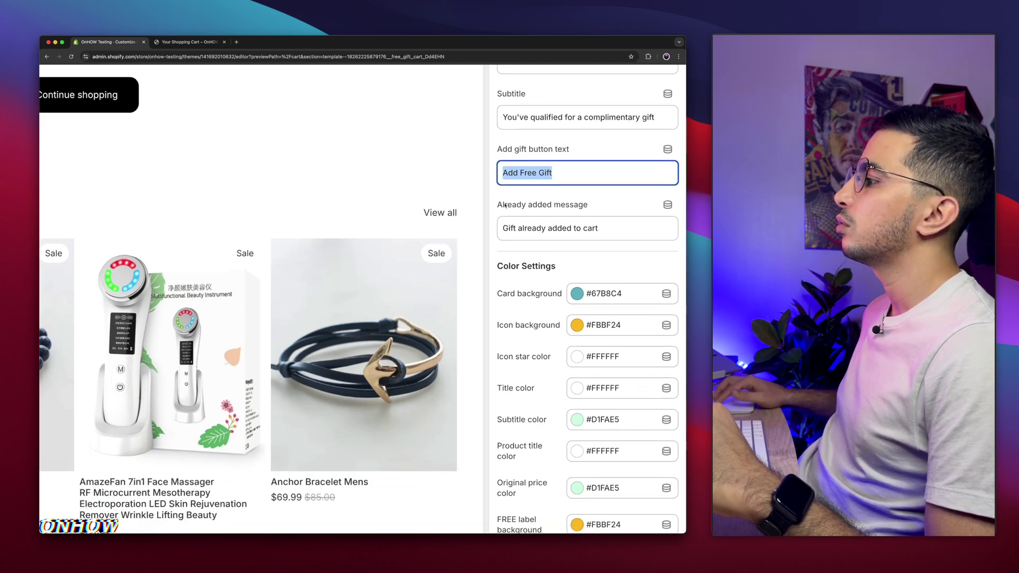
{"action": "left_click_drag", "start_coordinate": [497, 204], "coordinate": [621, 207]}
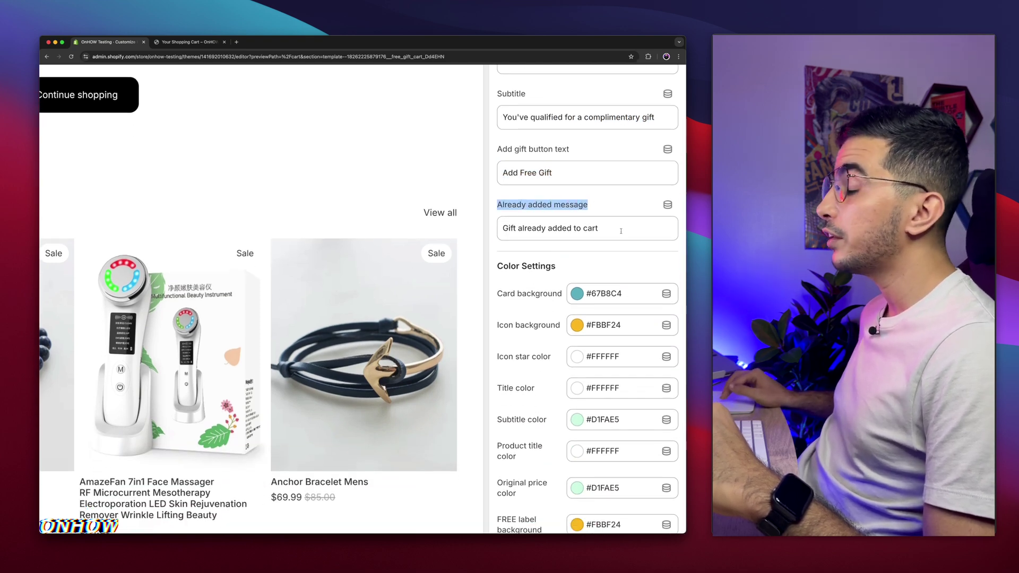
{"action": "left_click", "coordinate": [621, 230]}
{"action": "key", "text": "super+a"}
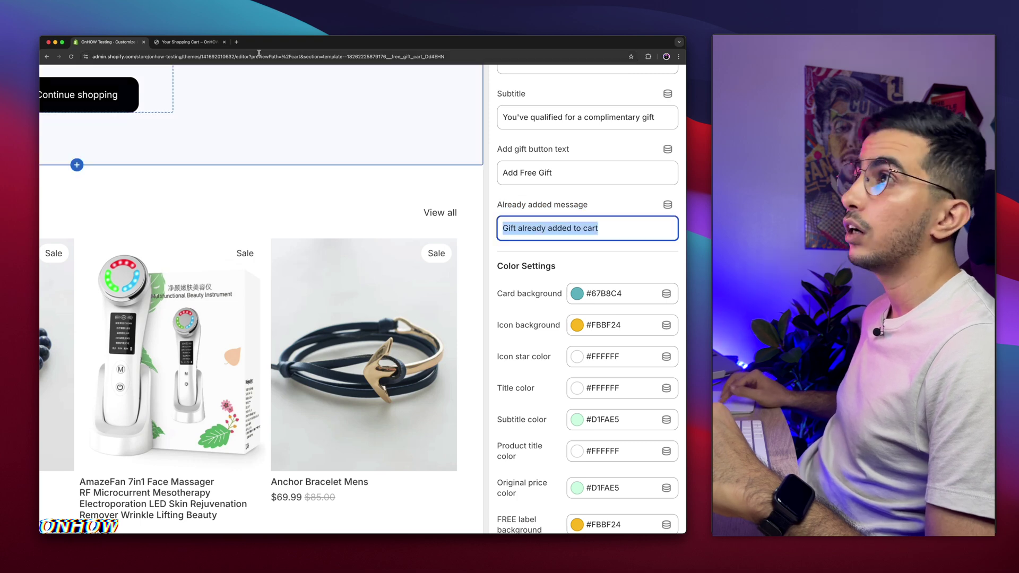
{"action": "left_click", "coordinate": [189, 42]}
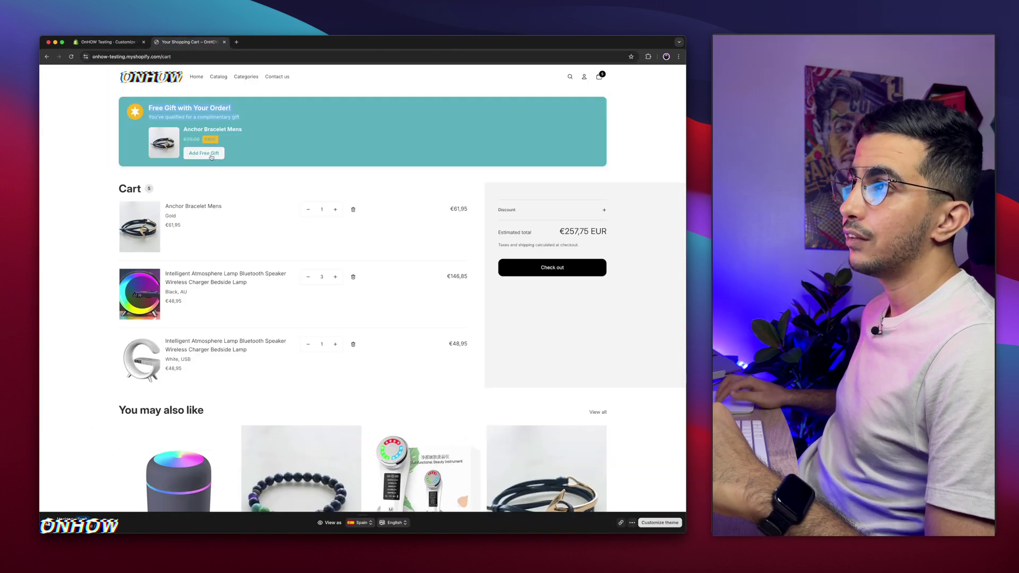
Add the free Anchor Bracelet Mens and check the 'Gift already added to cart' message.
{"action": "left_click", "coordinate": [211, 155]}
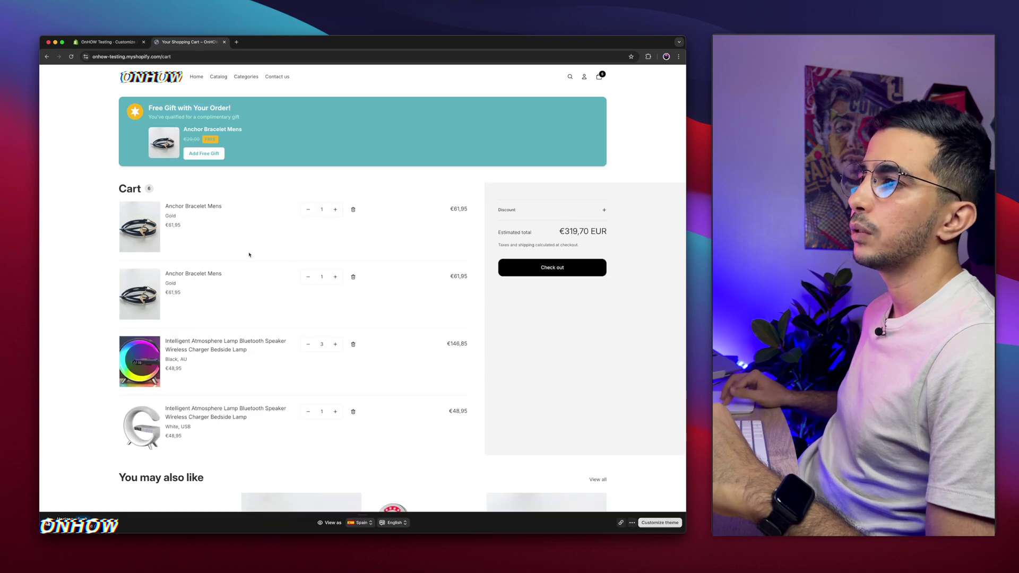
{"action": "scroll", "coordinate": [183, 220], "scroll_direction": "up", "scroll_amount": 5}
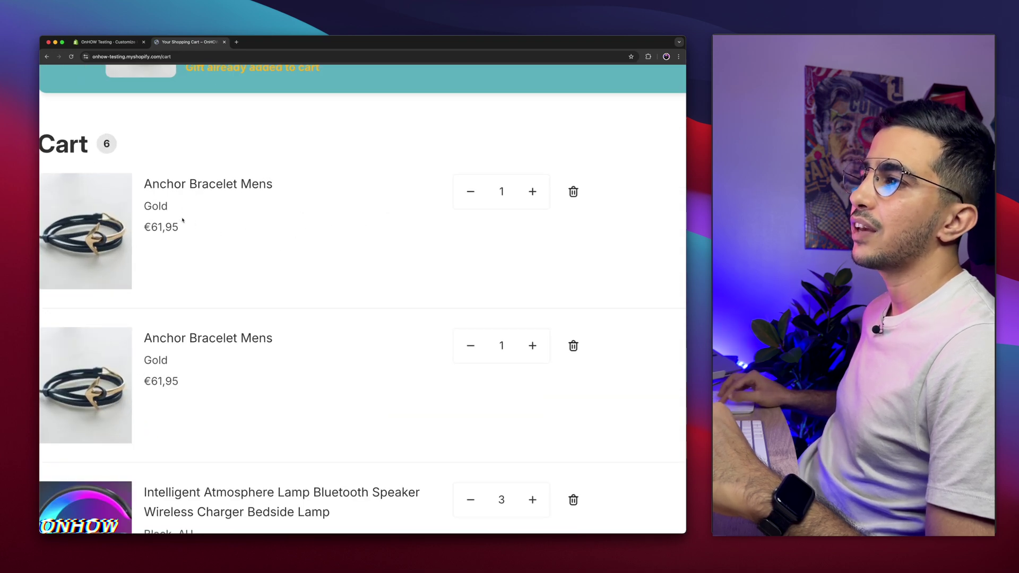
{"action": "left_click_drag", "start_coordinate": [144, 226], "coordinate": [190, 230]}
{"action": "scroll", "coordinate": [212, 229], "scroll_direction": "down", "scroll_amount": 5}
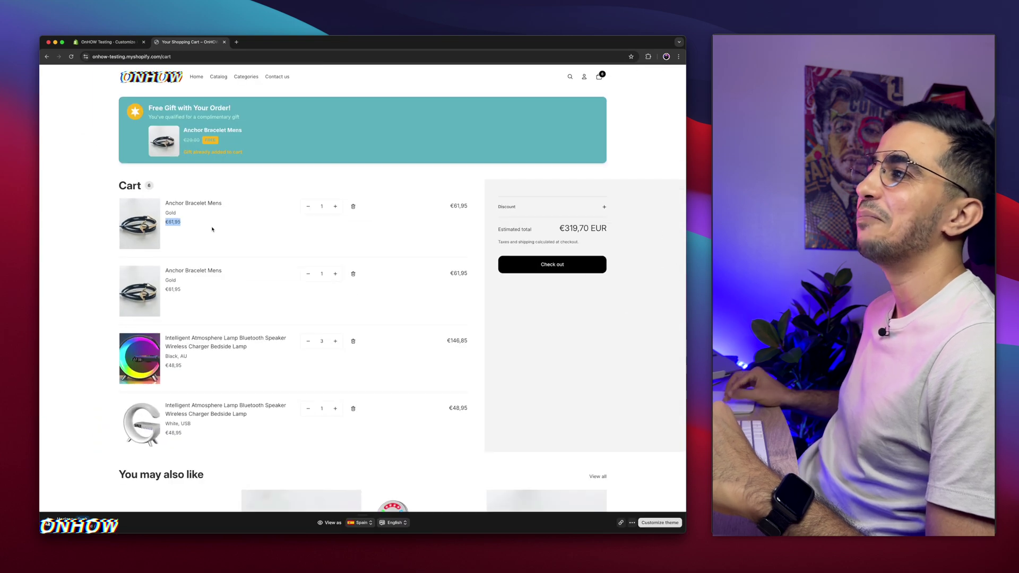
{"action": "scroll", "coordinate": [192, 151], "scroll_direction": "up", "scroll_amount": 5}
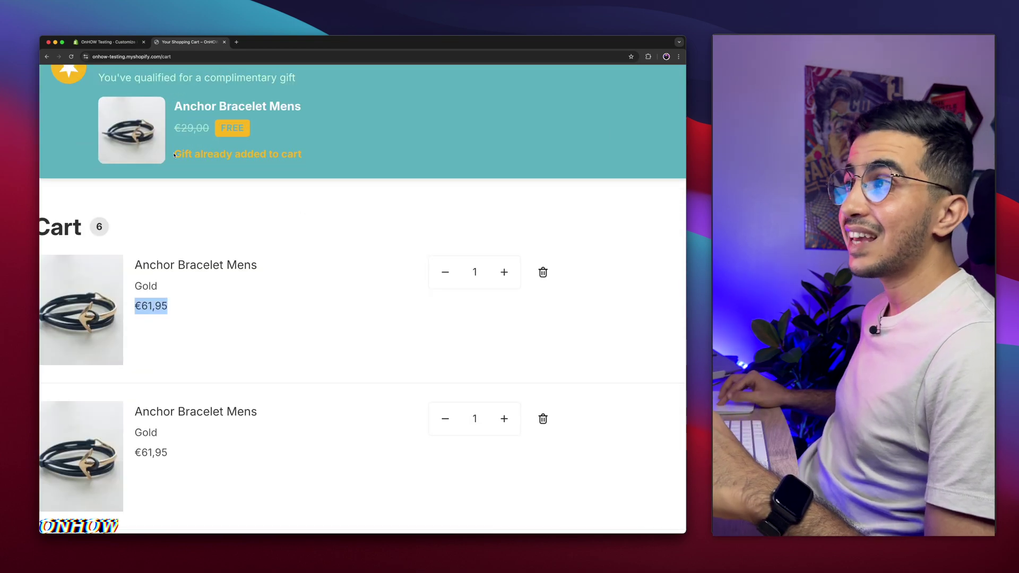
{"action": "left_click_drag", "start_coordinate": [175, 154], "coordinate": [391, 154]}
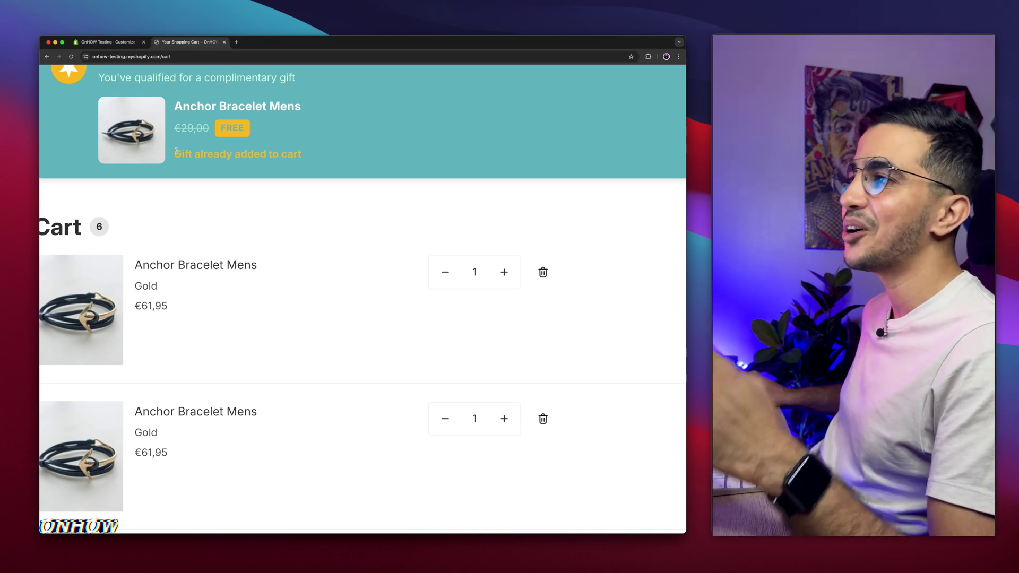
Return to the OnHOW Testing theme editor, scroll the sidebar to Color Settings, and zoom out.
{"action": "left_click", "coordinate": [109, 41]}
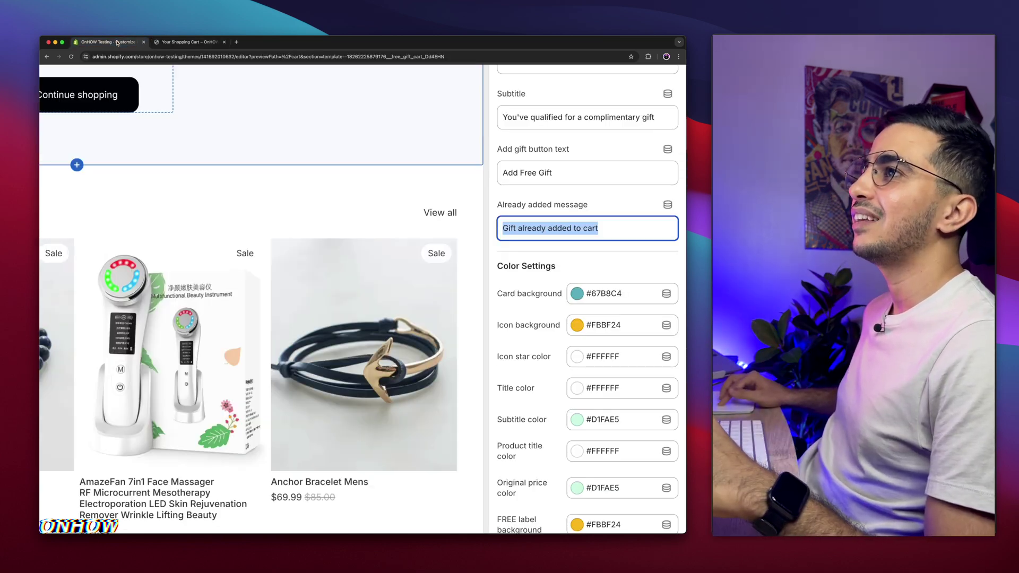
{"action": "scroll", "coordinate": [583, 276], "scroll_direction": "down", "scroll_amount": 5}
{"action": "scroll", "coordinate": [572, 266], "scroll_direction": "down", "scroll_amount": 3}
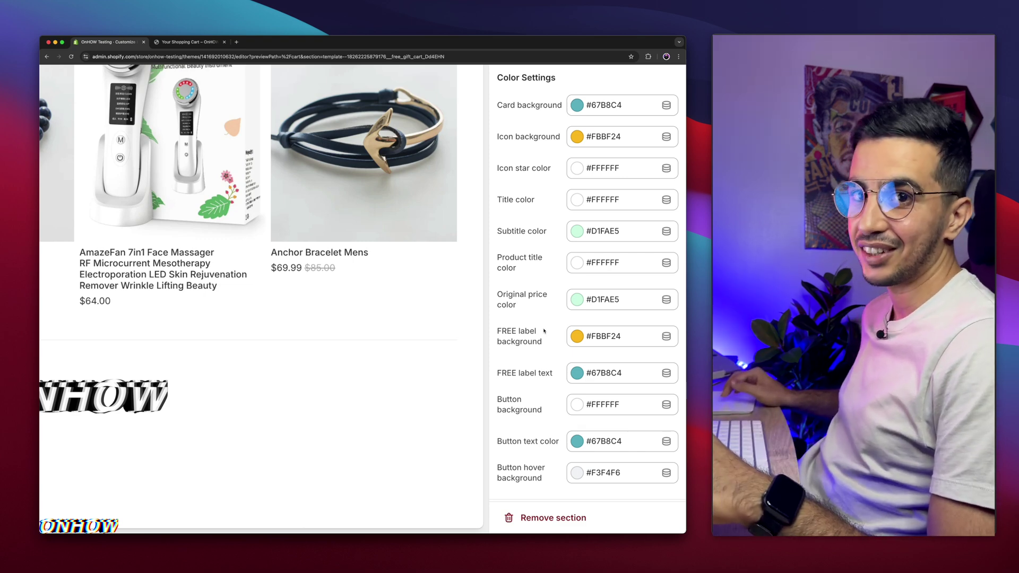
{"action": "key", "text": "super+minus"}
{"action": "key", "text": "super+minus"}
{"action": "key", "text": "super+minus"}
{"action": "key", "text": "super+minus"}
{"action": "key", "text": "super+minus"}
Switch to the Your Shopping Cart tab and zoom out to view the full cart.
{"action": "left_click", "coordinate": [180, 45]}
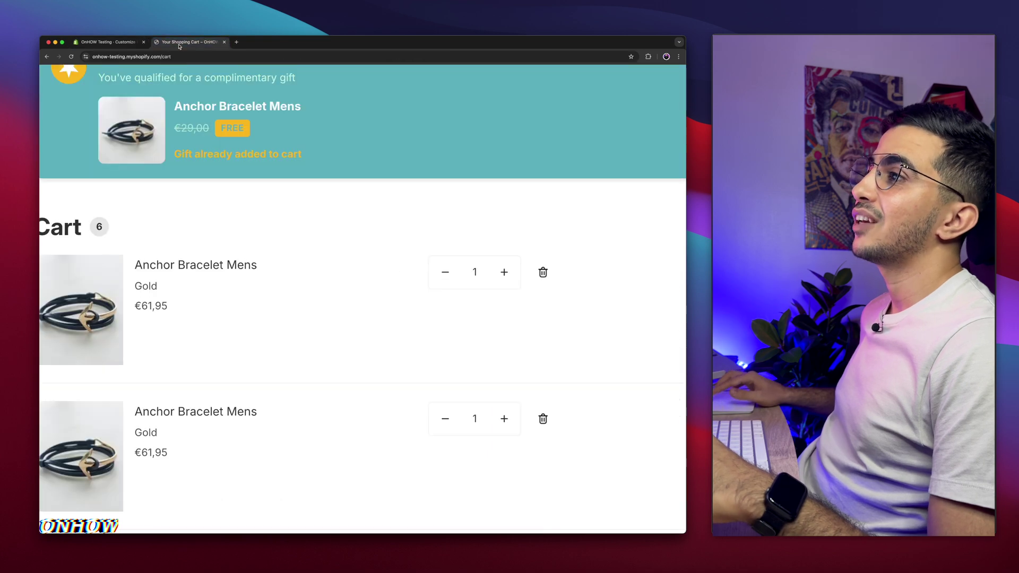
{"action": "key", "text": "super+minus"}
{"action": "key", "text": "super+minus"}
{"action": "key", "text": "super+minus"}
{"action": "key", "text": "super+minus"}
{"action": "key", "text": "super+minus"}
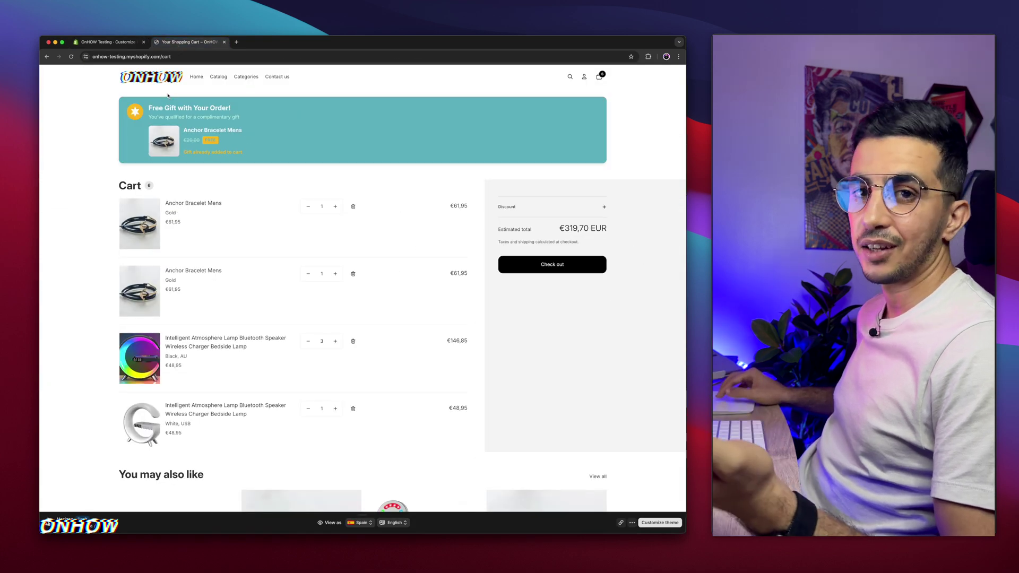